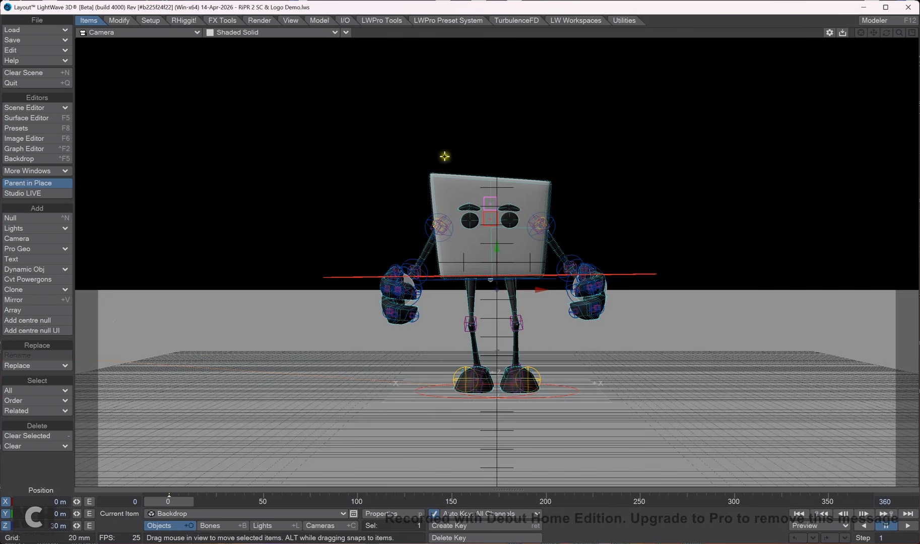
# Step: Switch the camera viewport's shading mode to RiPR2, play the animation, and return the timeline to frame 0
pyautogui.click(273, 32)
pyautogui.click(263, 77)
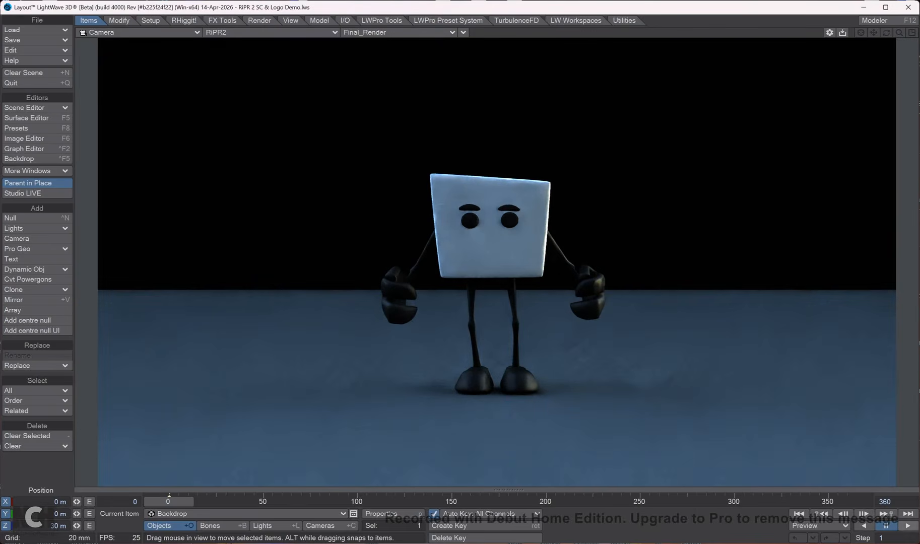
pyautogui.click(912, 526)
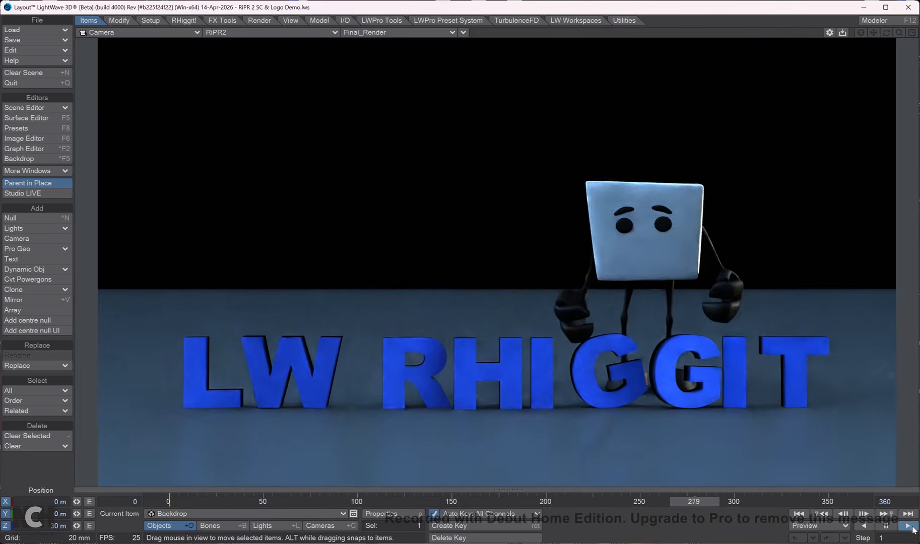
pyautogui.click(890, 526)
pyautogui.moveTo(753, 499)
pyautogui.mouseDown()
pyautogui.moveTo(736, 499)
pyautogui.moveTo(771, 499)
pyautogui.moveTo(744, 498)
pyautogui.moveTo(752, 497)
pyautogui.mouseUp()
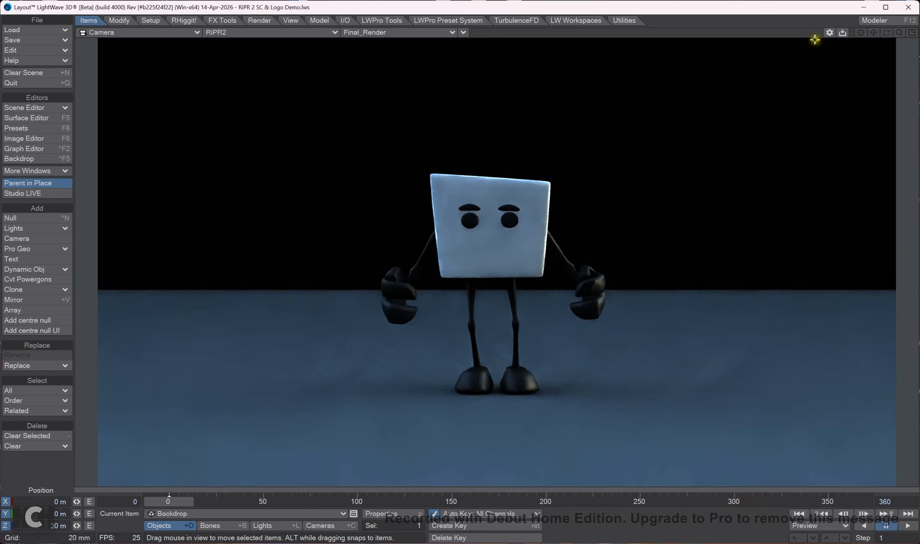
# Step: Open the RiPR2 options, switch the render mode to Preview, try 2x and 3x preview scale, and play the animation
pyautogui.click(829, 32)
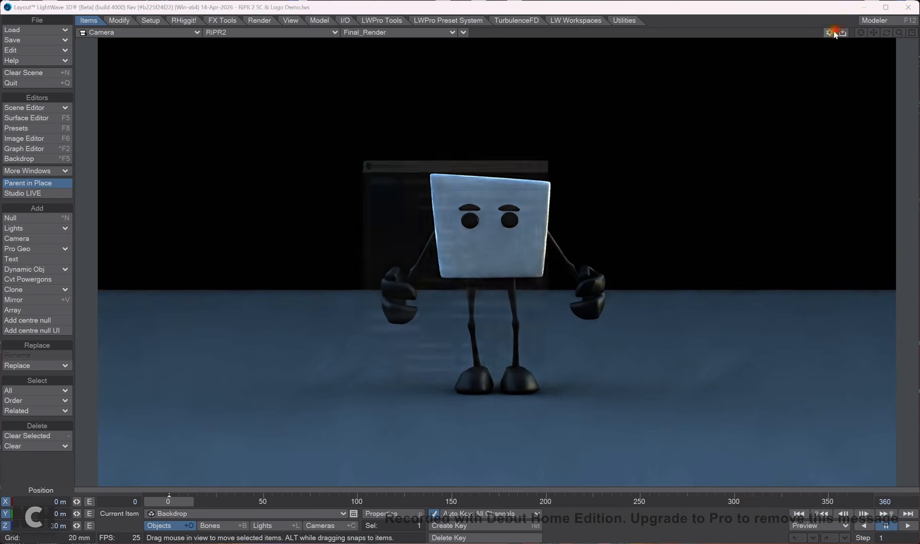
pyautogui.moveTo(444, 149); pyautogui.dragTo(193, 98)
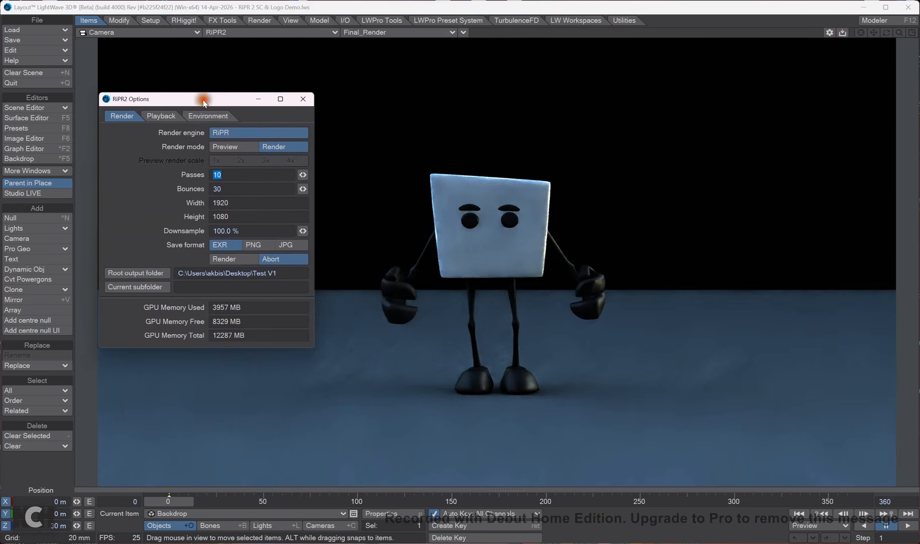
pyautogui.click(230, 147)
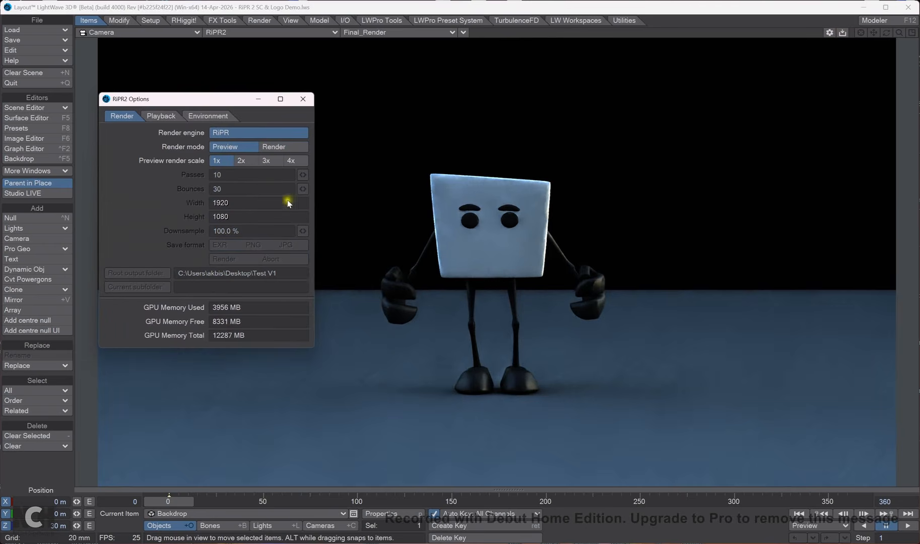
pyautogui.click(244, 161)
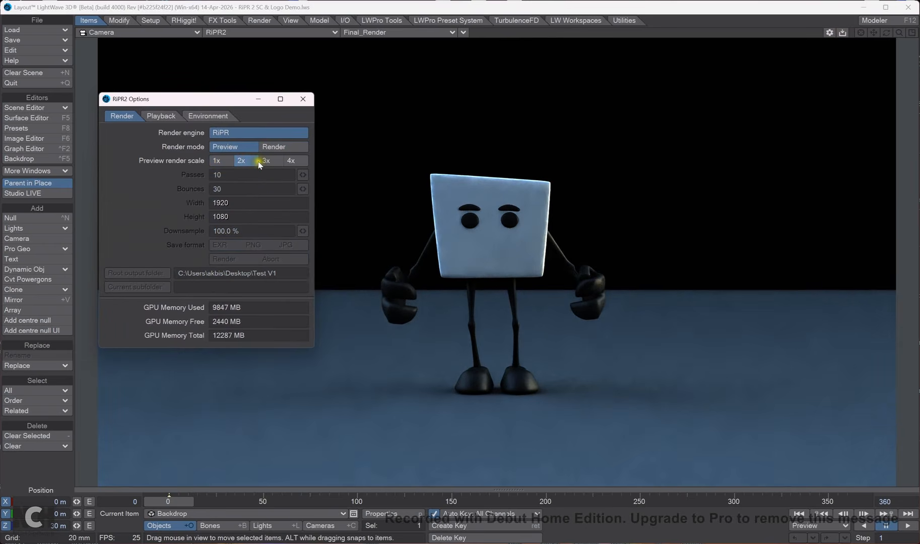
pyautogui.click(268, 161)
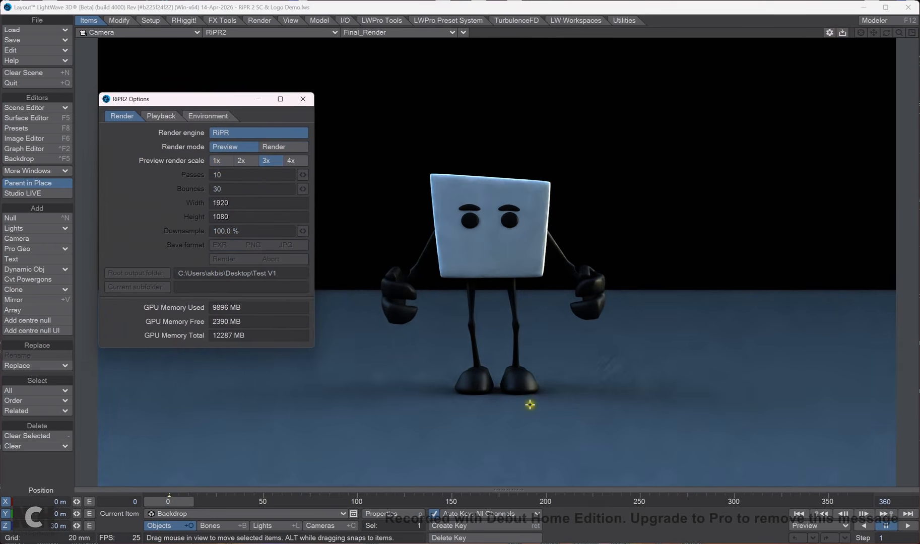
pyautogui.click(906, 526)
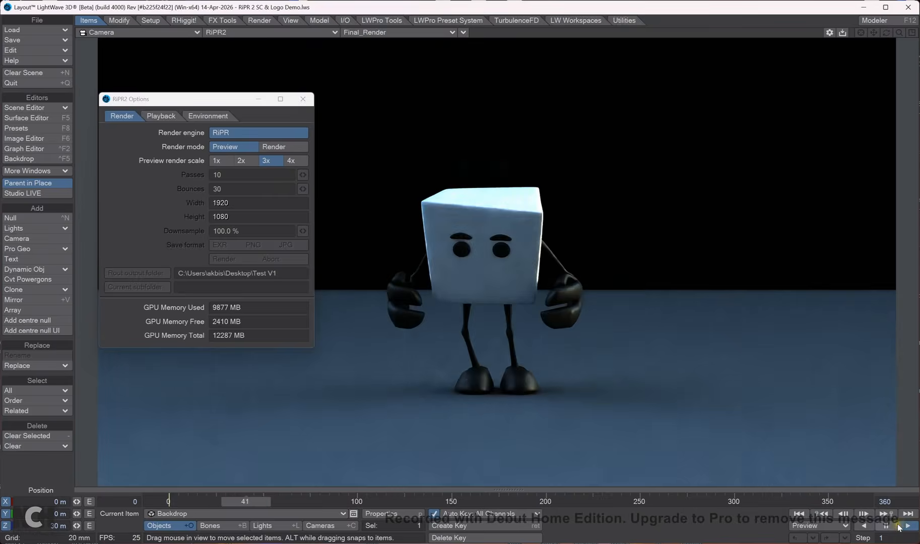
# Step: Set the preview render scale back to 1x and return the render mode to Render
pyautogui.click(238, 162)
pyautogui.click(226, 161)
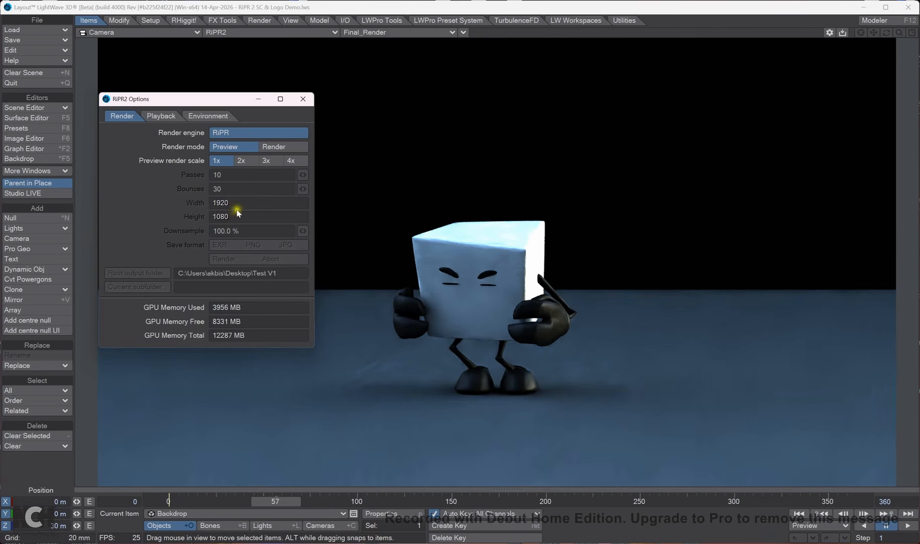
pyautogui.click(283, 148)
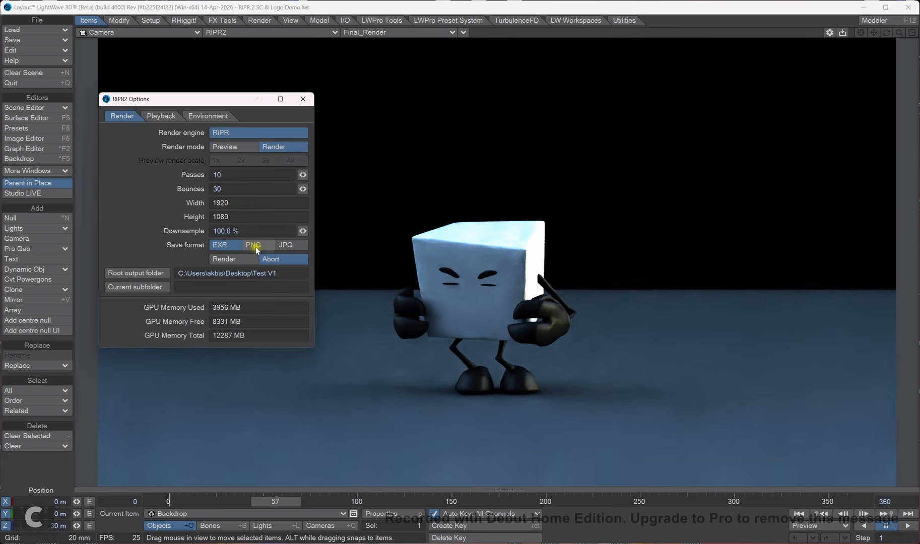
# Step: Try JPG as the render save format, return it to EXR, and review the playback and screengrab settings
pyautogui.click(286, 245)
pyautogui.click(226, 245)
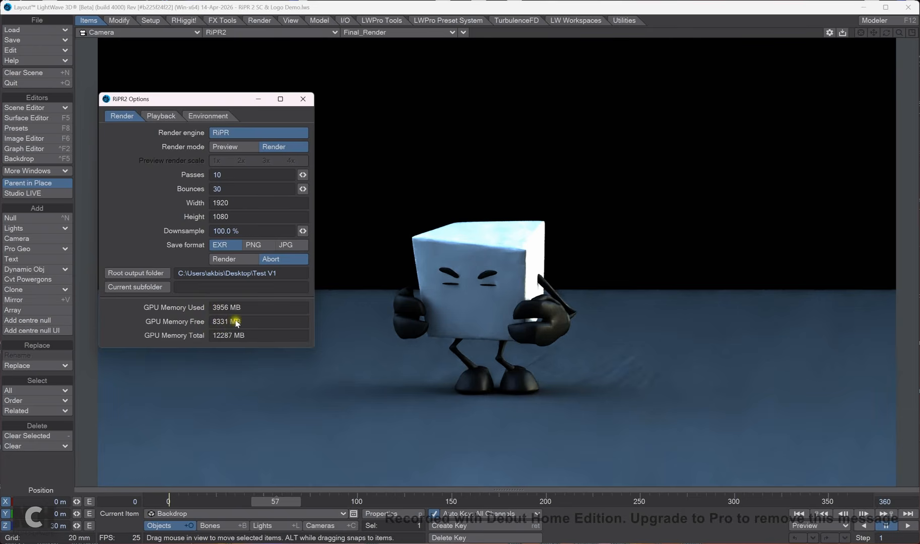
pyautogui.click(163, 115)
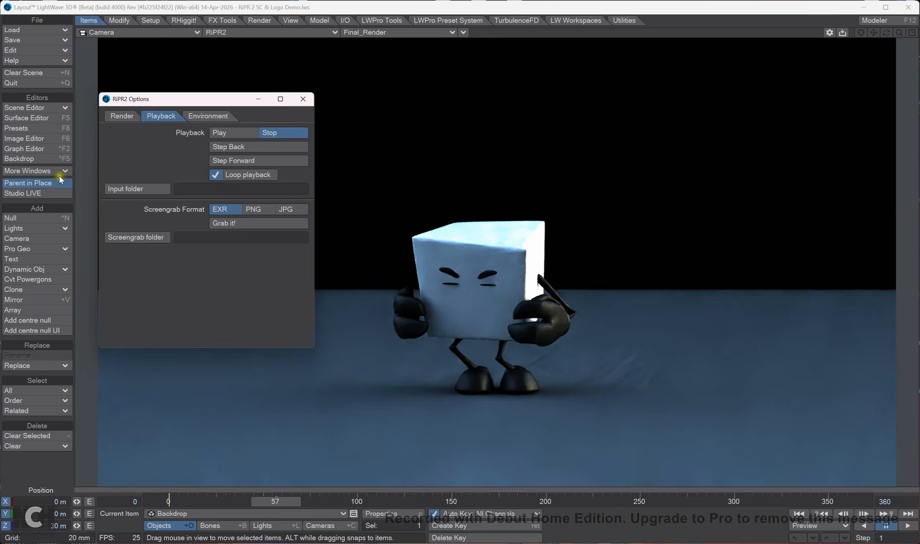
pyautogui.click(238, 228)
# Step: Choose the HDR image in the RiPR2 environment settings and toggle Show HDR on and off
pyautogui.click(206, 119)
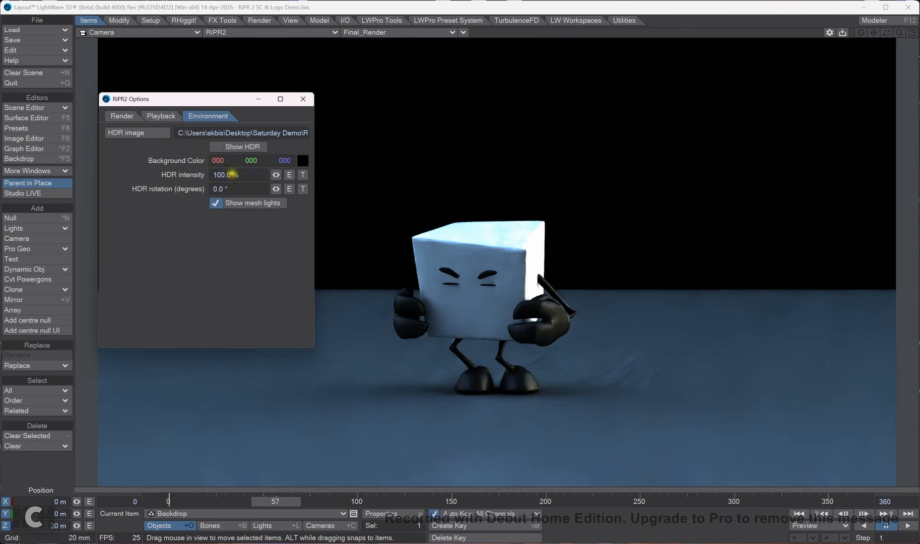
pyautogui.click(169, 132)
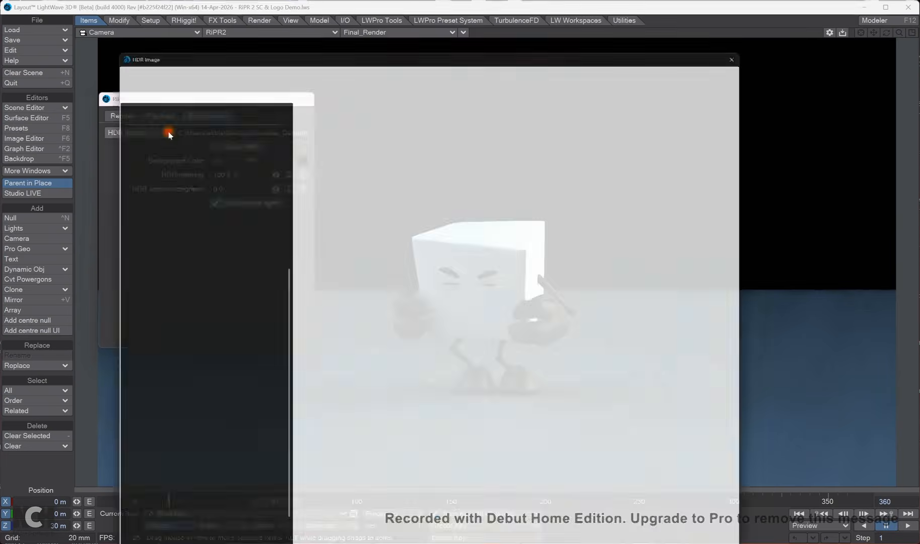
pyautogui.doubleClick(344, 222)
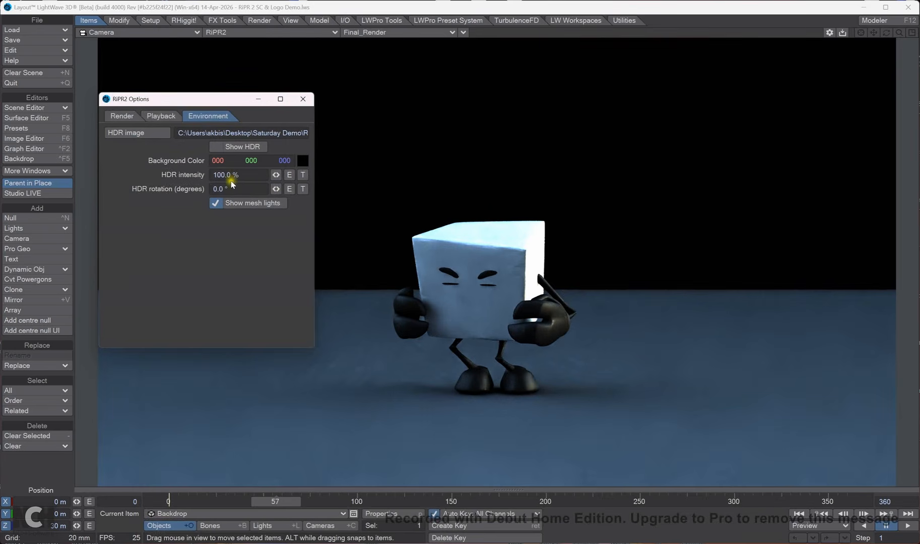
pyautogui.click(217, 147)
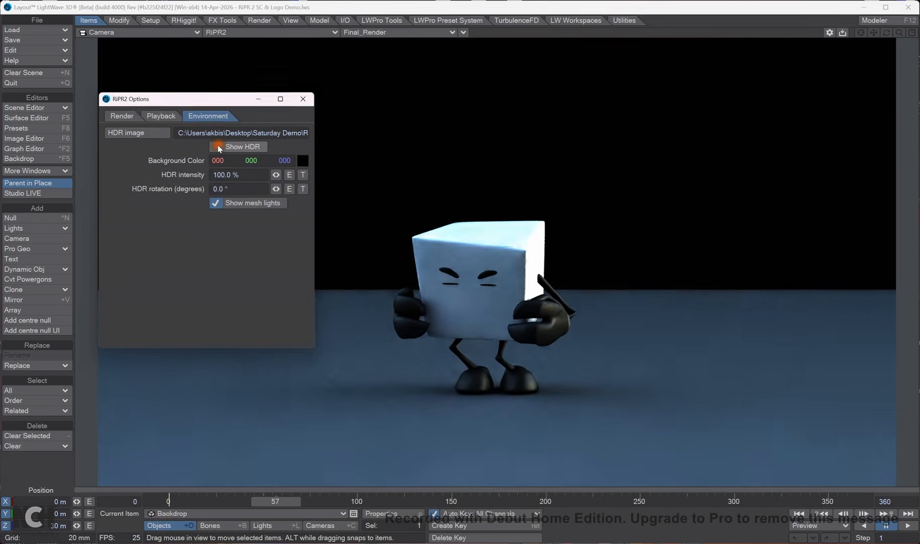
pyautogui.click(217, 147)
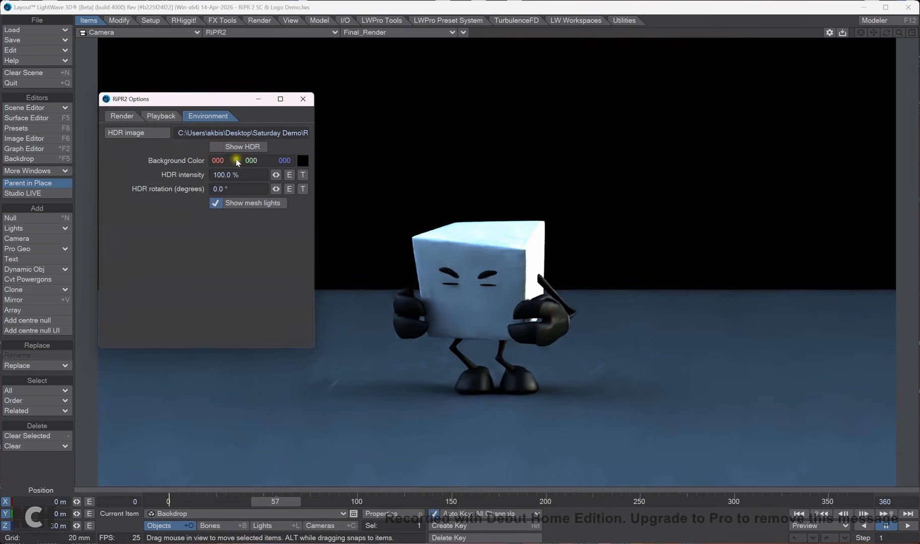
# Step: Try an HDR intensity of 150% and set it back to 100%
pyautogui.click(236, 174)
pyautogui.write('150')
pyautogui.press('Tab')
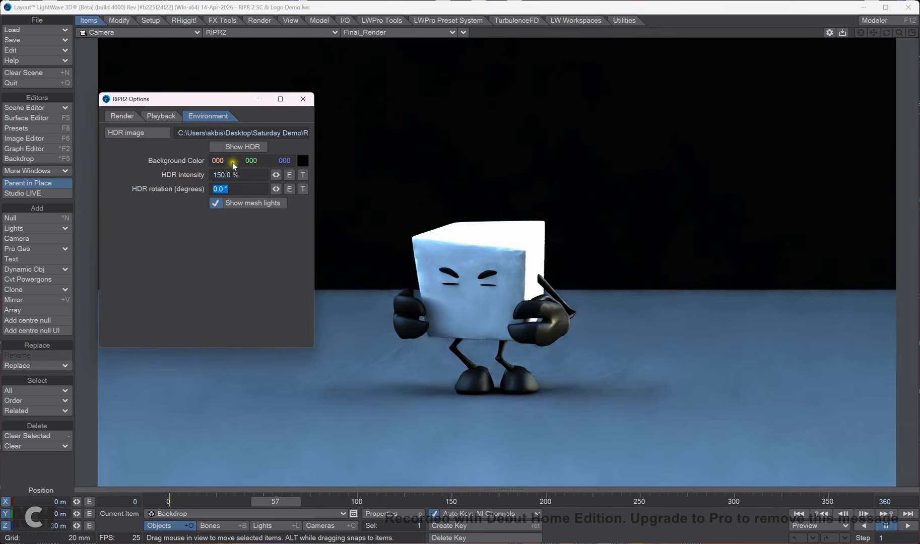
pyautogui.click(240, 174)
pyautogui.write('100')
pyautogui.press('Tab')
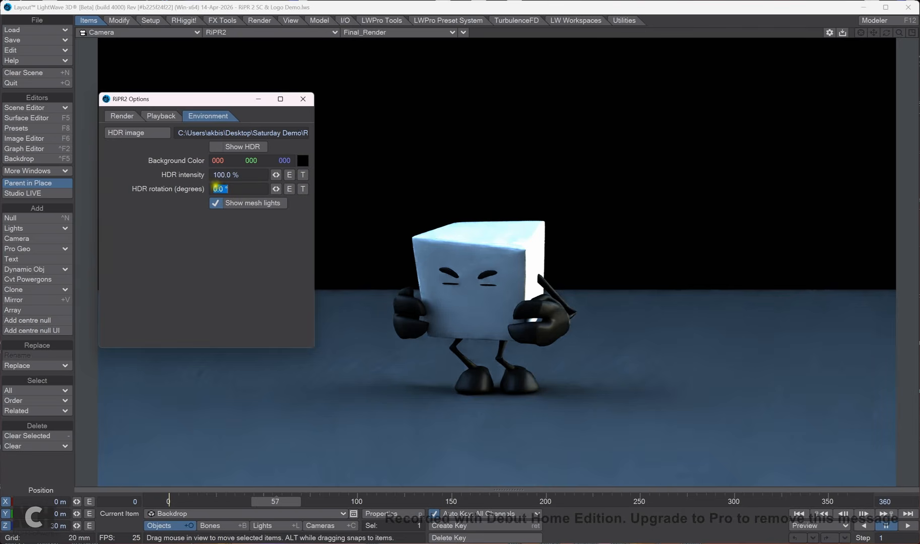
# Step: Revisit the RiPR2 playback and render settings and close the options window
pyautogui.click(164, 118)
pyautogui.click(120, 117)
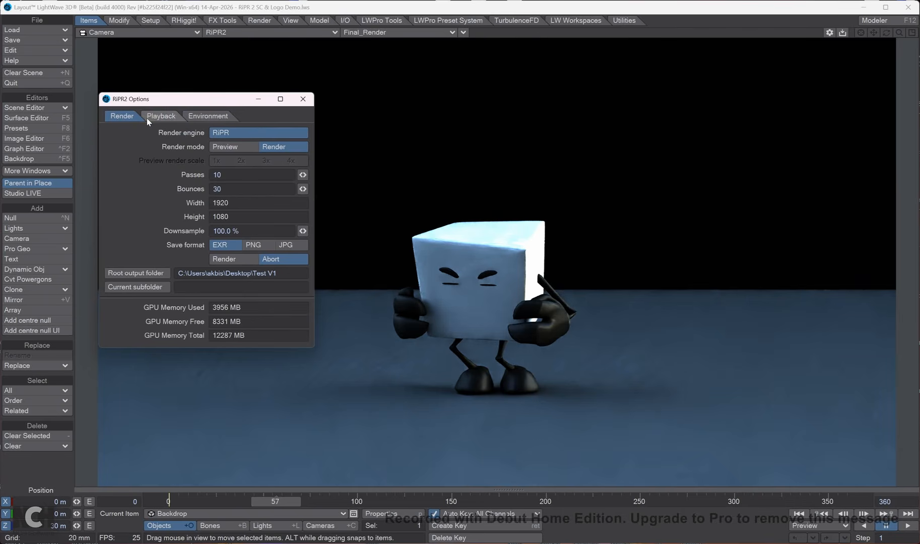
pyautogui.moveTo(176, 98); pyautogui.dragTo(158, 85)
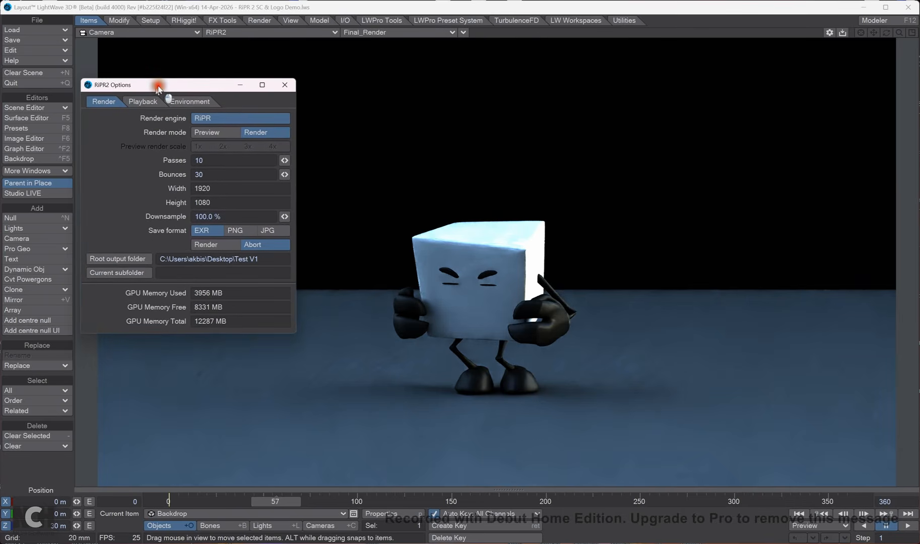
pyautogui.click(286, 85)
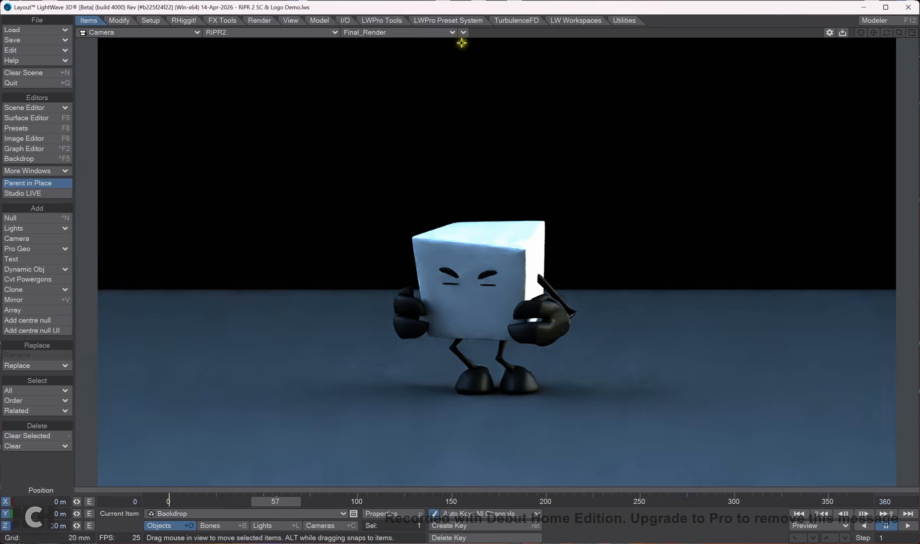
# Step: Change the viewport layout from Single to Double Vertical
pyautogui.click(465, 32)
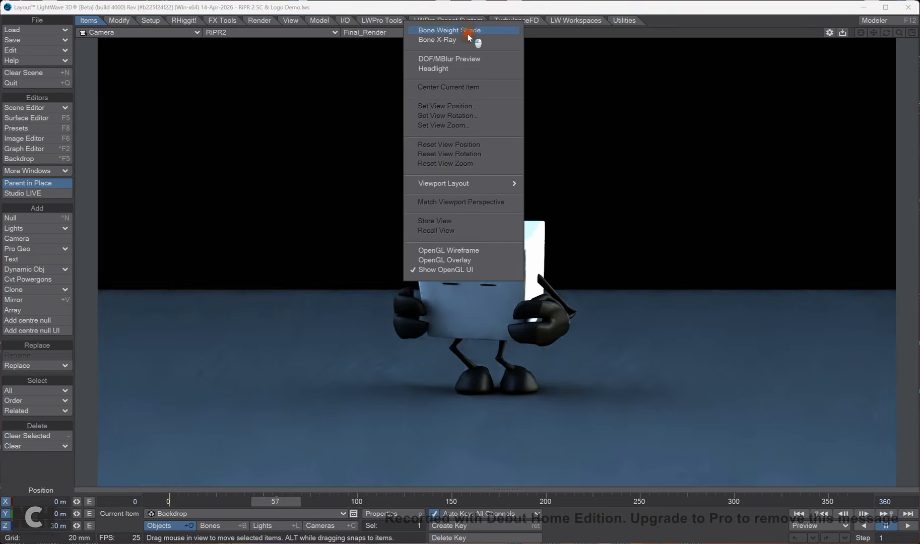
pyautogui.moveTo(475, 185)
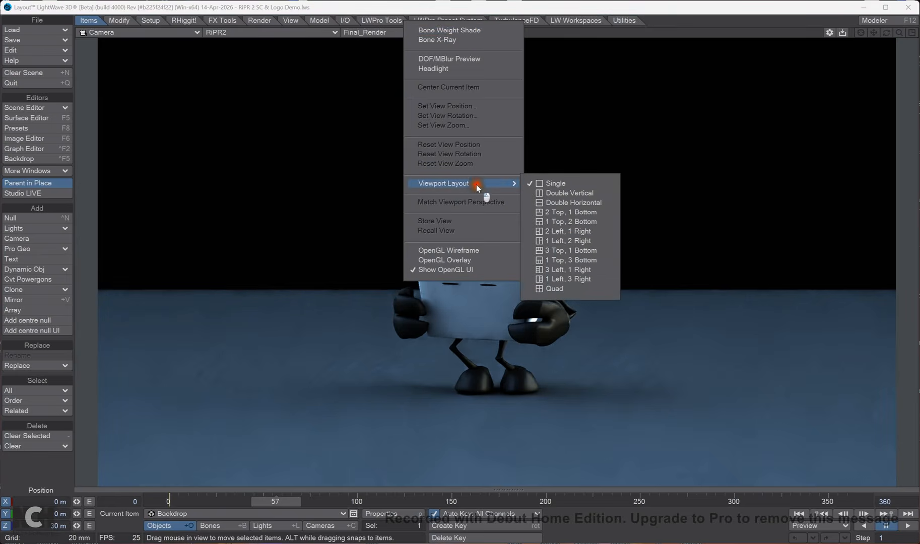
pyautogui.click(578, 195)
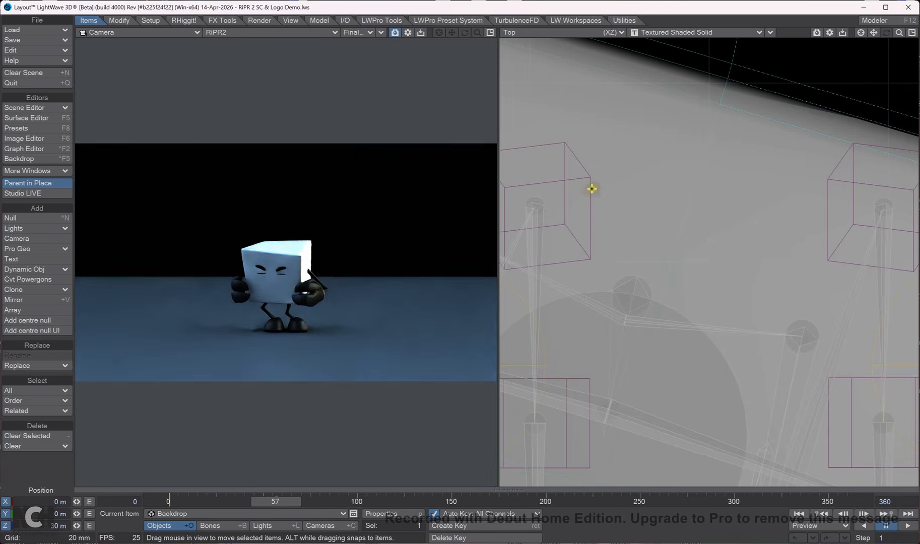
# Step: Change the Top view to Perspective with the whole character framed, and set its shading mode to RiPR2
pyautogui.moveTo(899, 33); pyautogui.dragTo(907, 30)
pyautogui.click(580, 31)
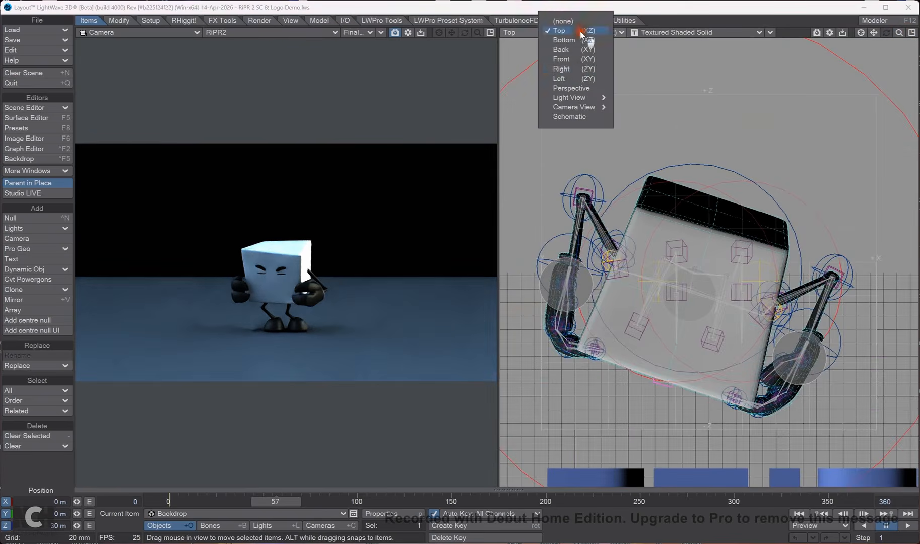
pyautogui.click(581, 88)
pyautogui.moveTo(902, 33)
pyautogui.mouseDown()
pyautogui.moveTo(910, 35)
pyautogui.moveTo(883, 36)
pyautogui.mouseUp()
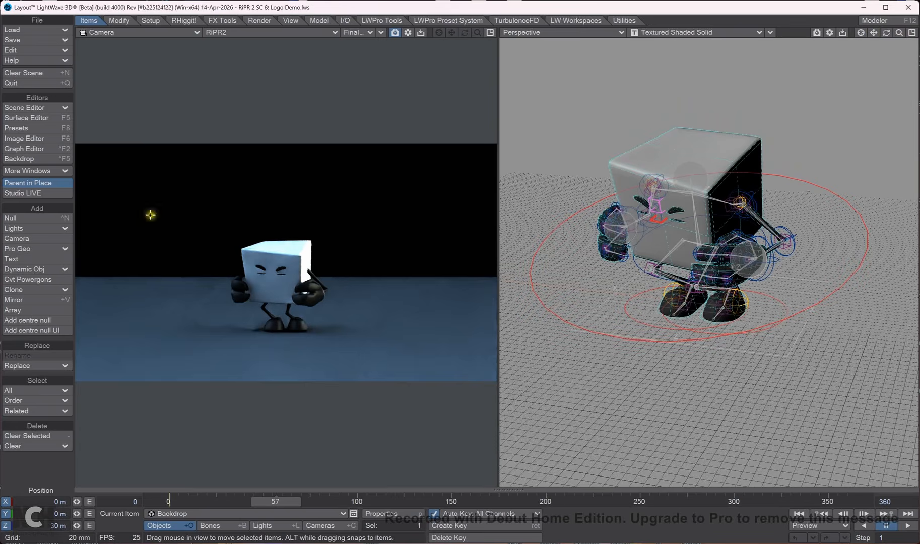
pyautogui.click(694, 32)
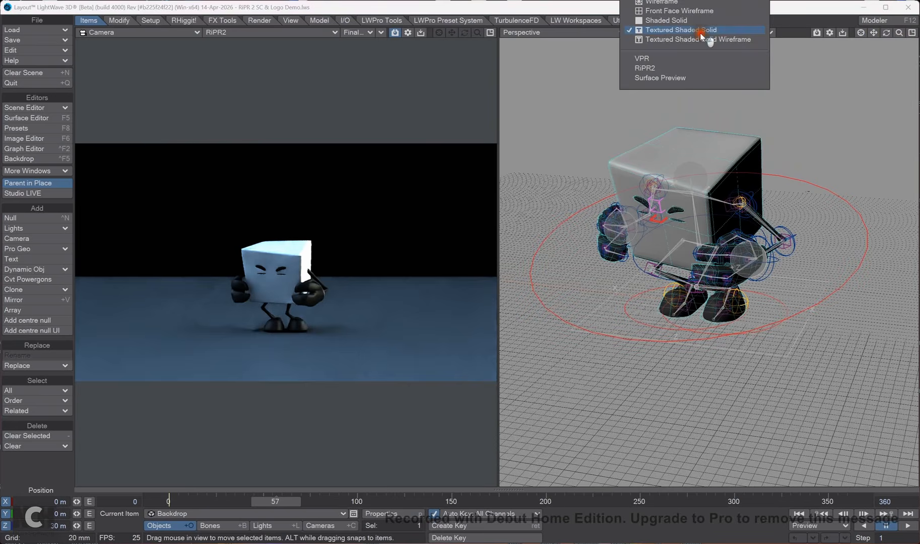
pyautogui.click(693, 67)
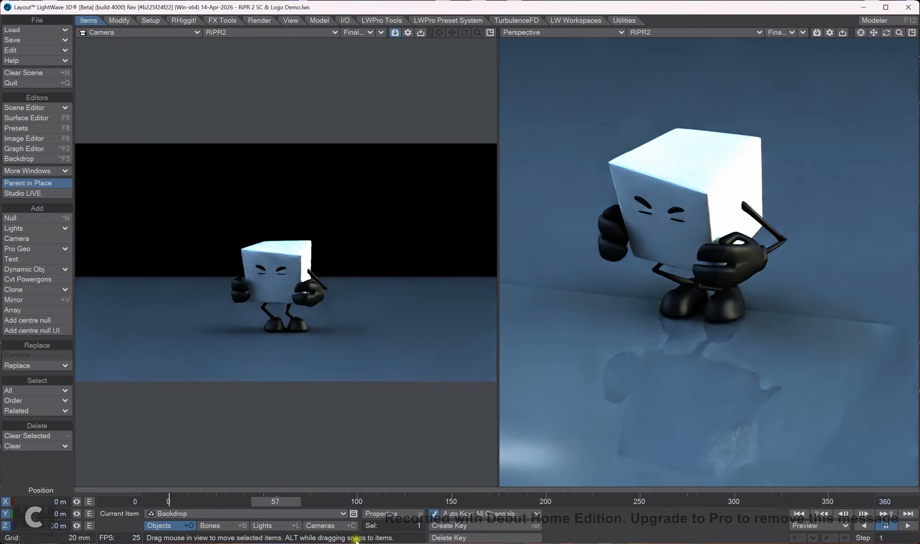
# Step: Scrub and play the animation to compare both RiPR2 viewports, ending at frame 130
pyautogui.moveTo(282, 504); pyautogui.dragTo(283, 504)
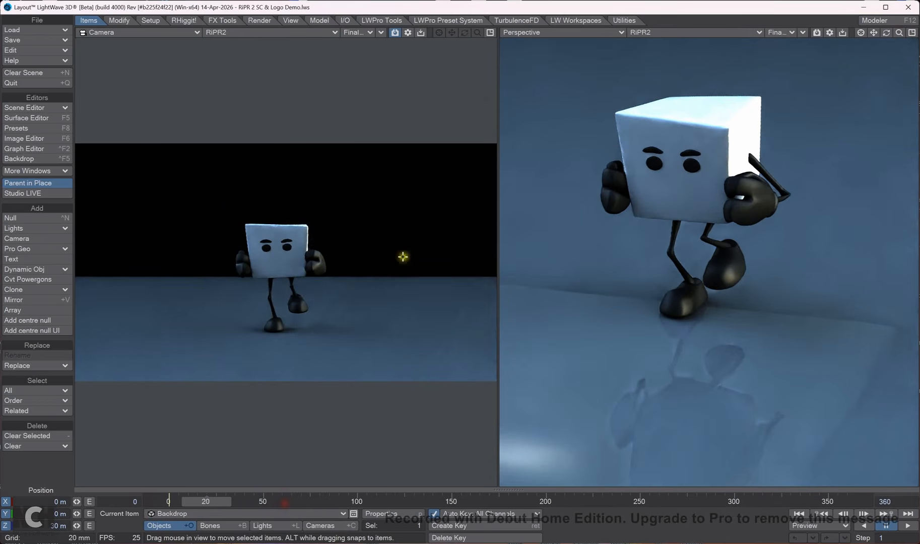
pyautogui.moveTo(217, 503); pyautogui.dragTo(207, 499)
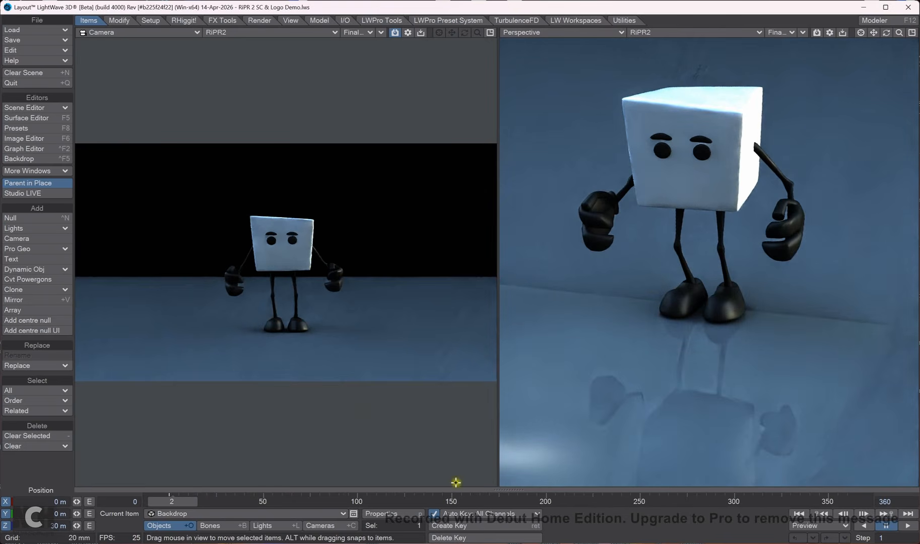
pyautogui.click(908, 526)
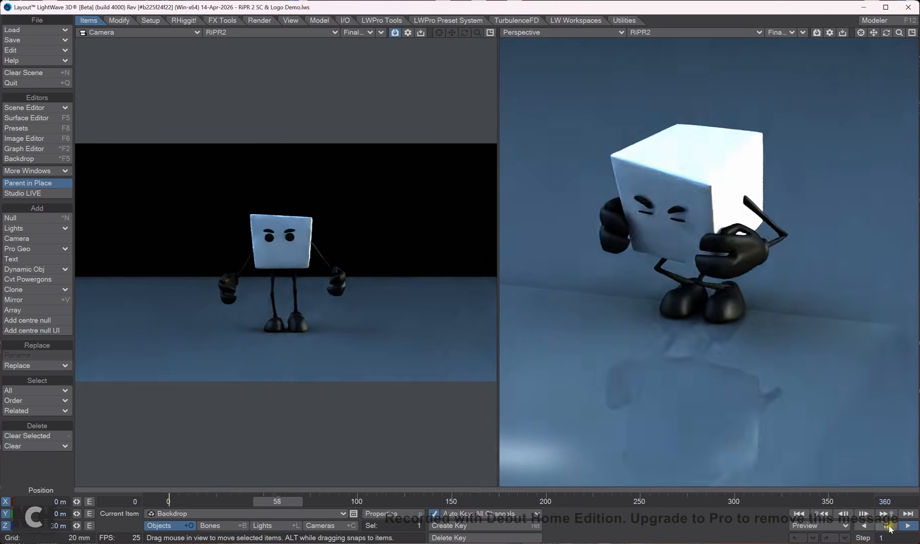
pyautogui.click(888, 526)
pyautogui.moveTo(297, 503); pyautogui.dragTo(603, 499)
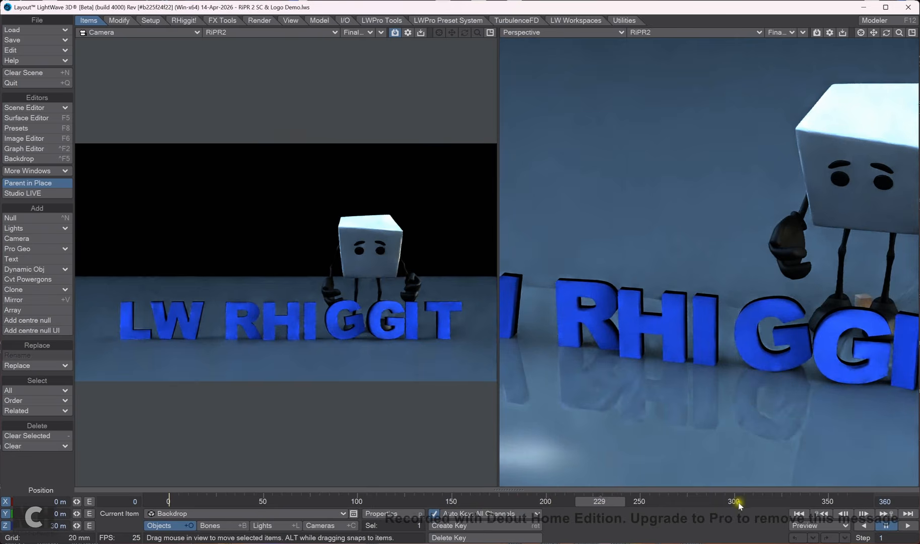
pyautogui.moveTo(600, 500); pyautogui.dragTo(414, 499)
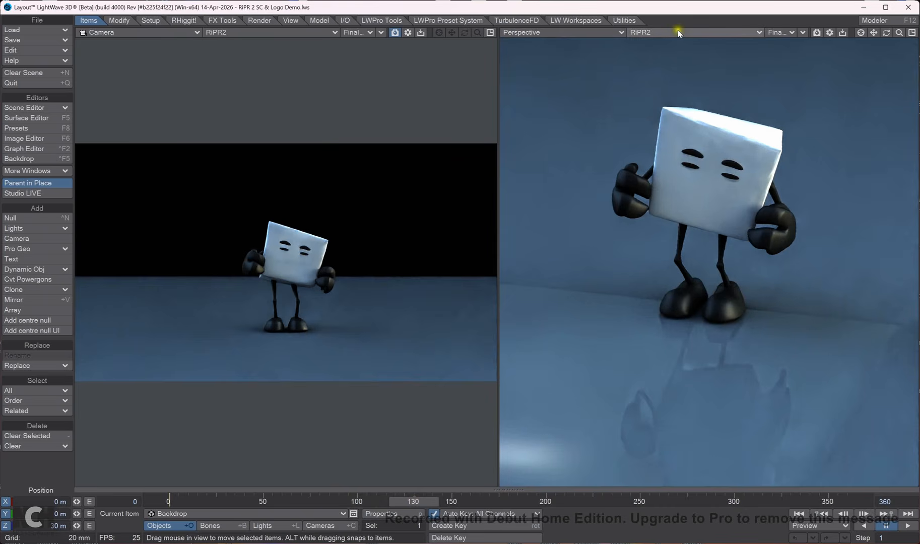
# Step: Maximize the Camera viewport to fill the view area and scrub the animation back to frame 0
pyautogui.click(489, 33)
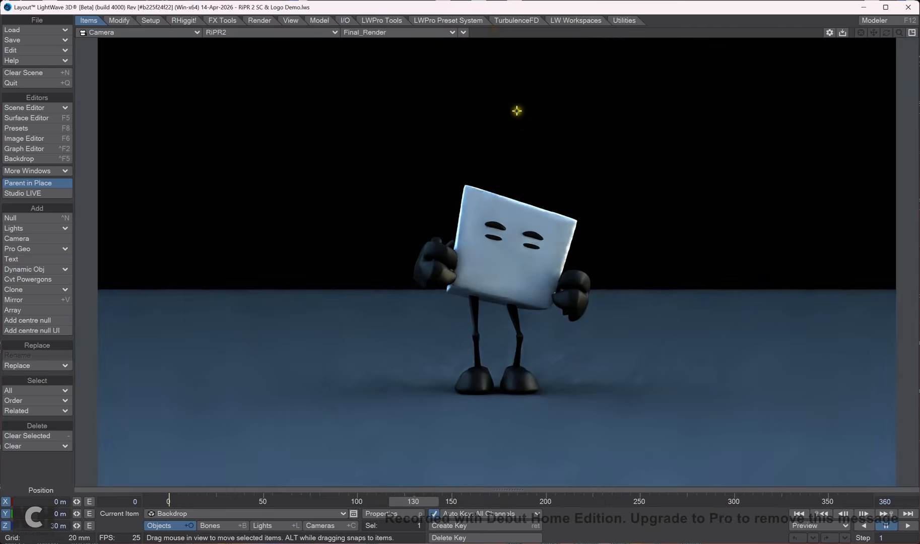
pyautogui.moveTo(302, 504); pyautogui.dragTo(172, 500)
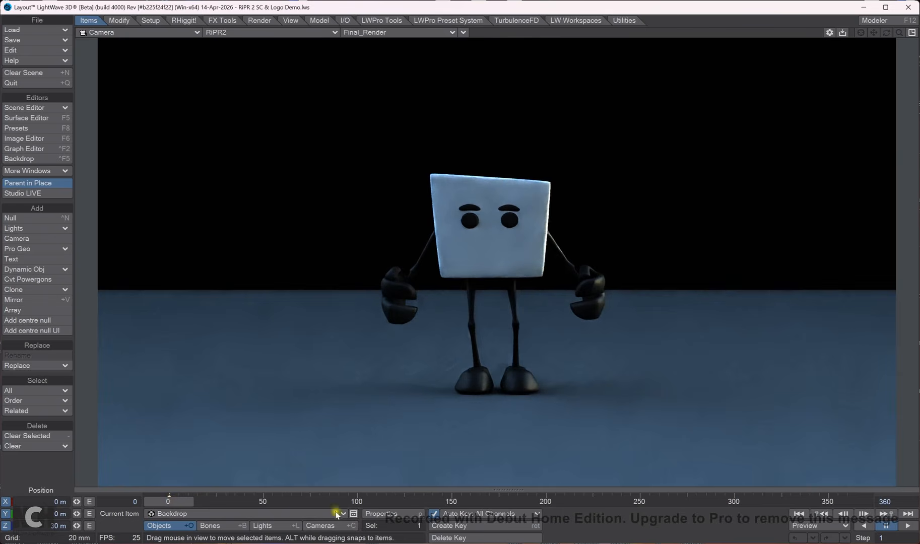
# Step: Open the RiPR2 options beside the character and choose the Test V1 desktop folder as the root output folder
pyautogui.click(829, 33)
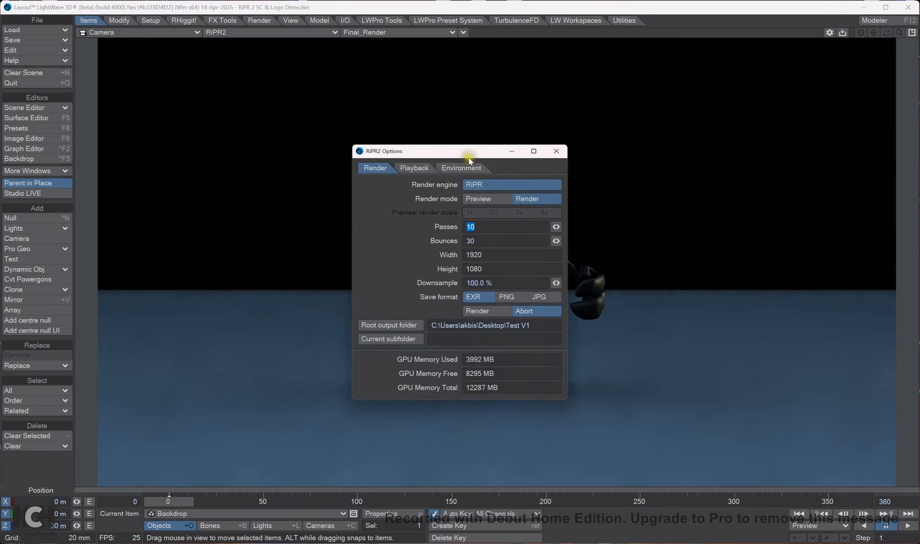
pyautogui.moveTo(466, 152); pyautogui.dragTo(248, 90)
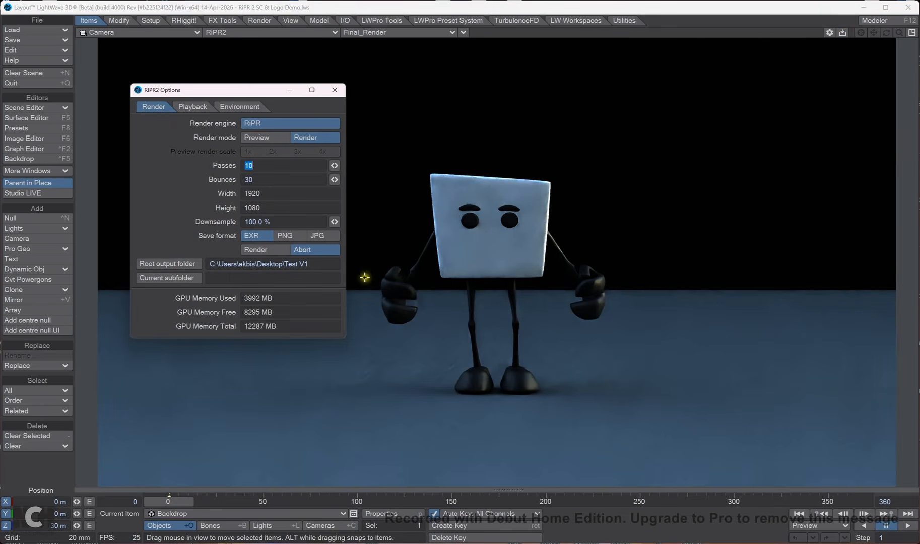
pyautogui.click(212, 266)
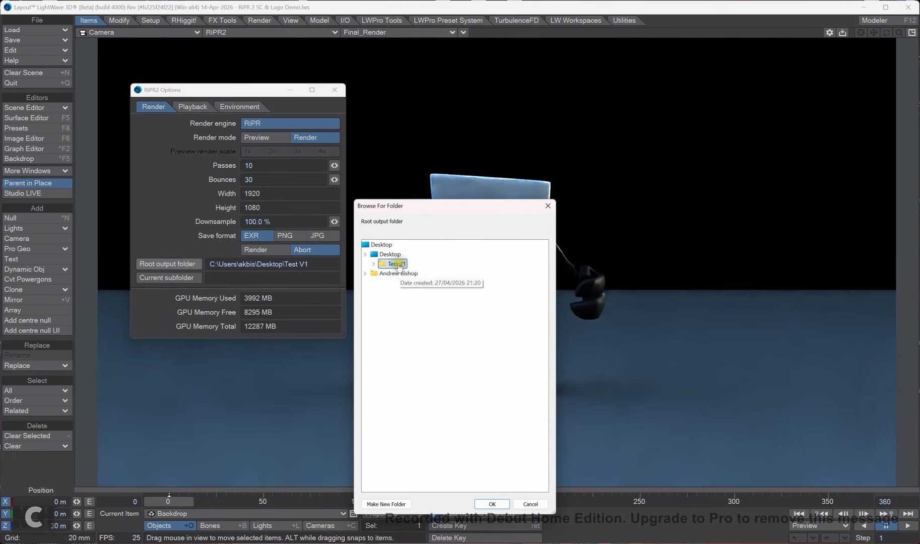
pyautogui.click(492, 504)
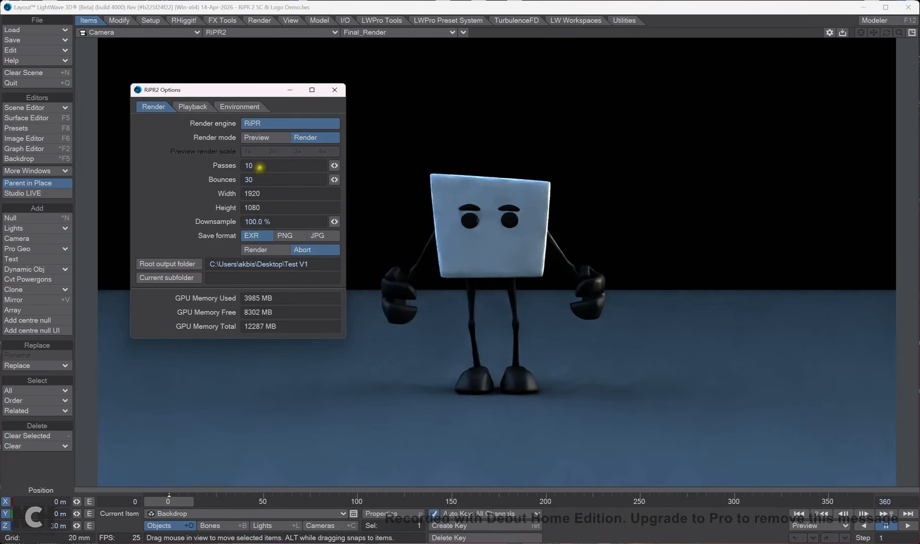
# Step: Set the RiPR2 passes to 500 and start rendering the frames
pyautogui.moveTo(261, 162); pyautogui.dragTo(199, 165)
pyautogui.write('500')
pyautogui.press('Tab')
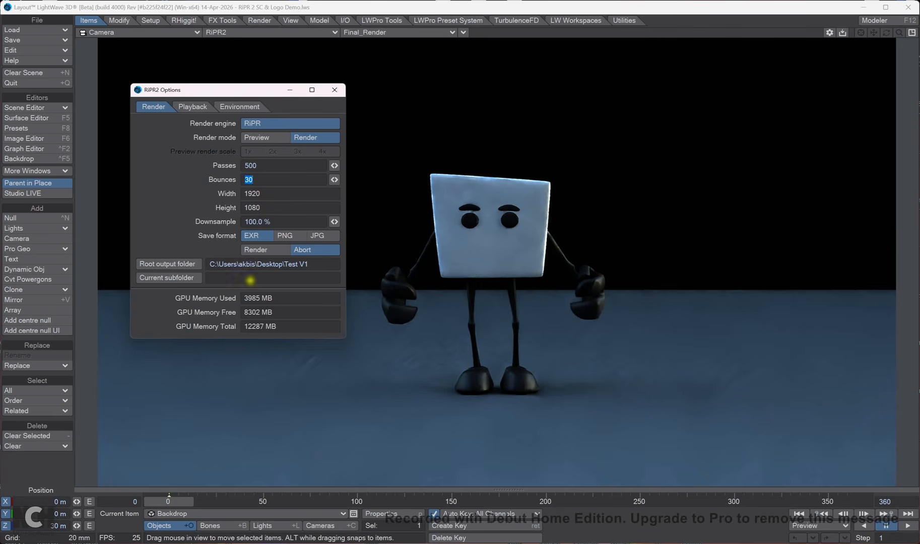
pyautogui.click(257, 249)
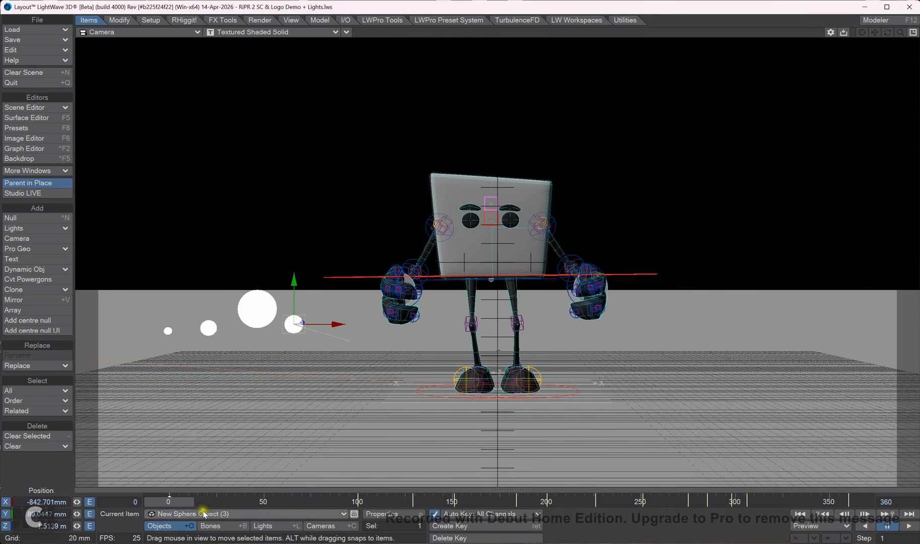
# Step: Set the Camera view of the sphere lights scene to RiPR2 shading and scrub through the animation
pyautogui.moveTo(200, 504); pyautogui.dragTo(195, 506)
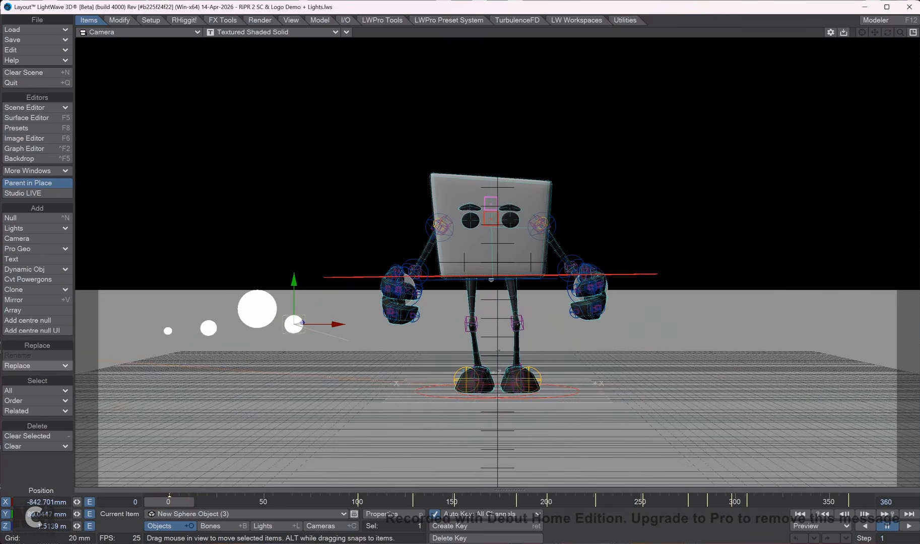
pyautogui.click(244, 32)
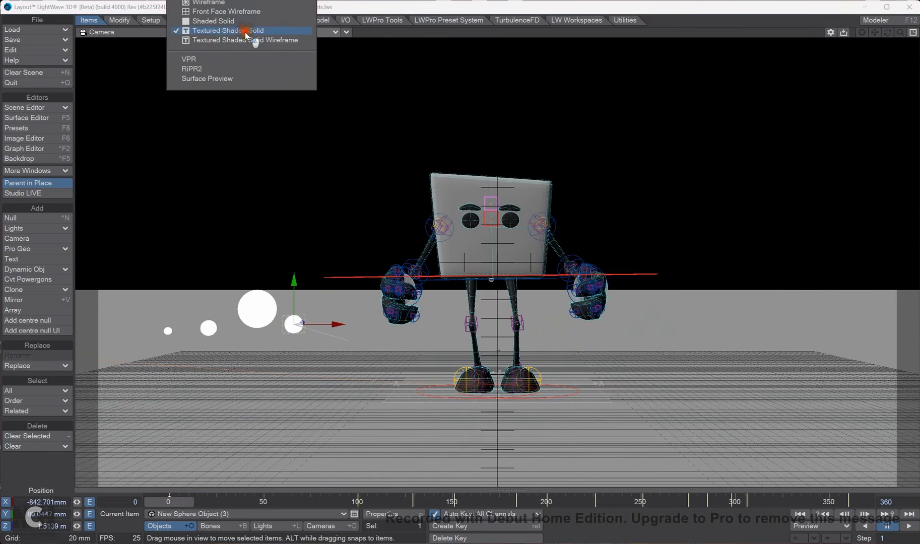
pyautogui.click(244, 69)
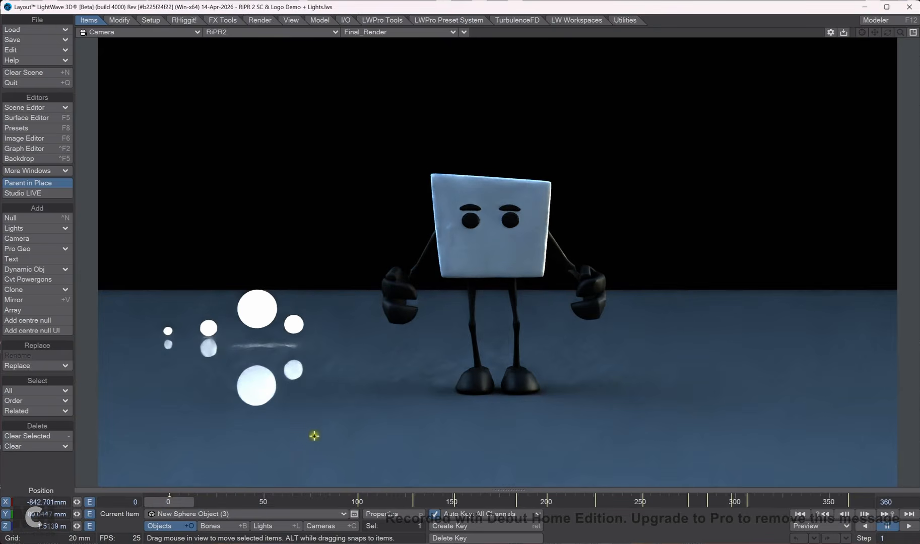
pyautogui.moveTo(169, 502); pyautogui.dragTo(232, 502)
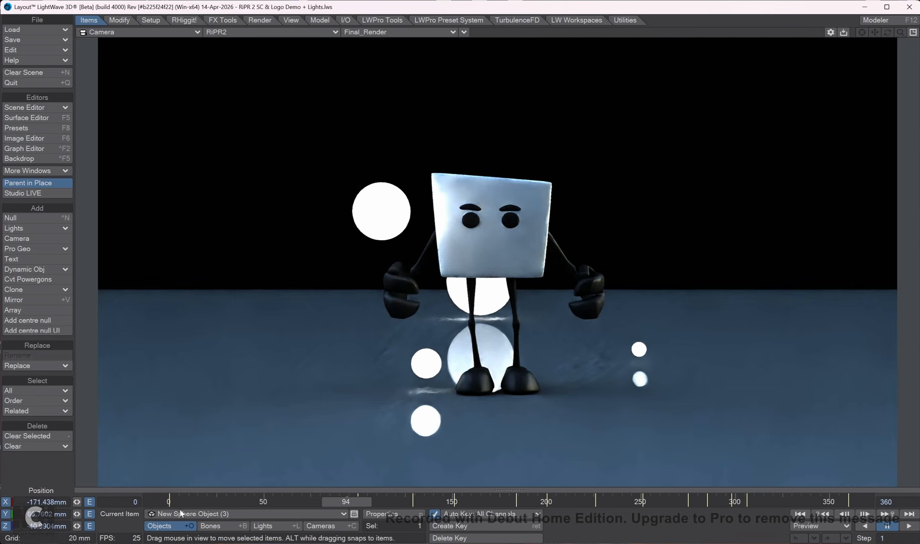
pyautogui.click(185, 514)
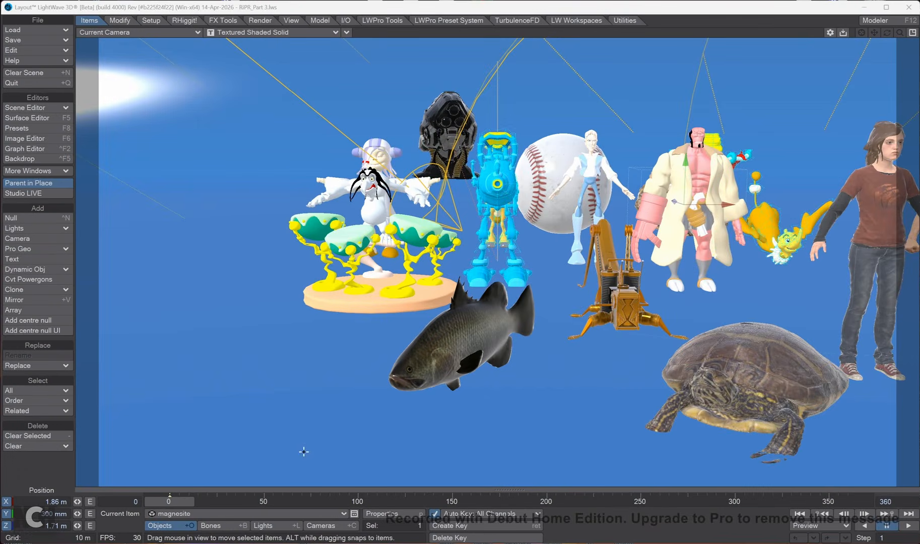
# Step: Switch the Current Camera view of the RiPR_Part 3 scene to RiPR2 and scrub the animation to frame 242
pyautogui.click(255, 32)
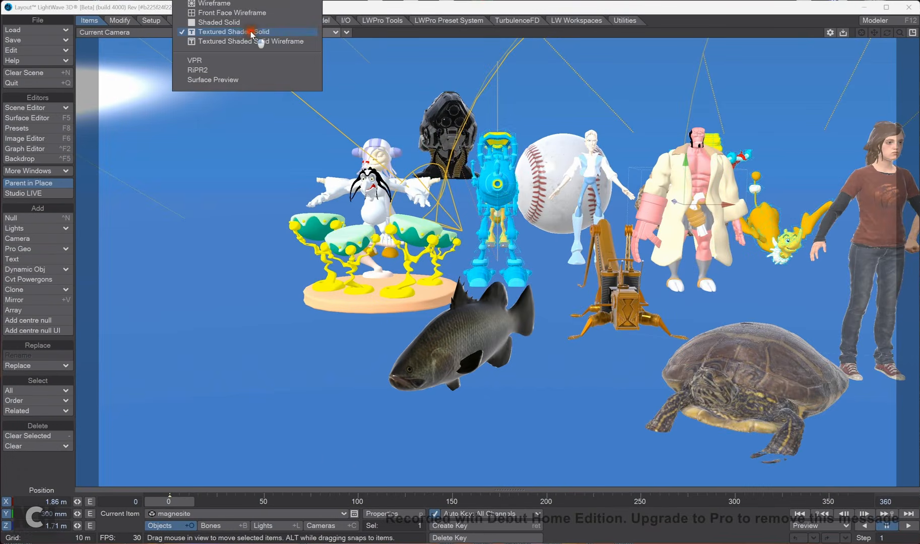
pyautogui.click(230, 70)
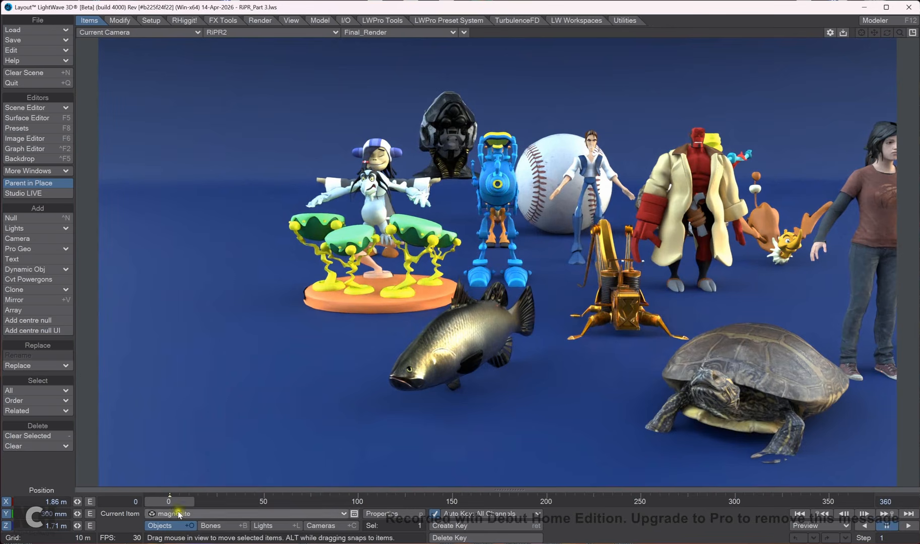
pyautogui.moveTo(179, 505); pyautogui.dragTo(195, 504)
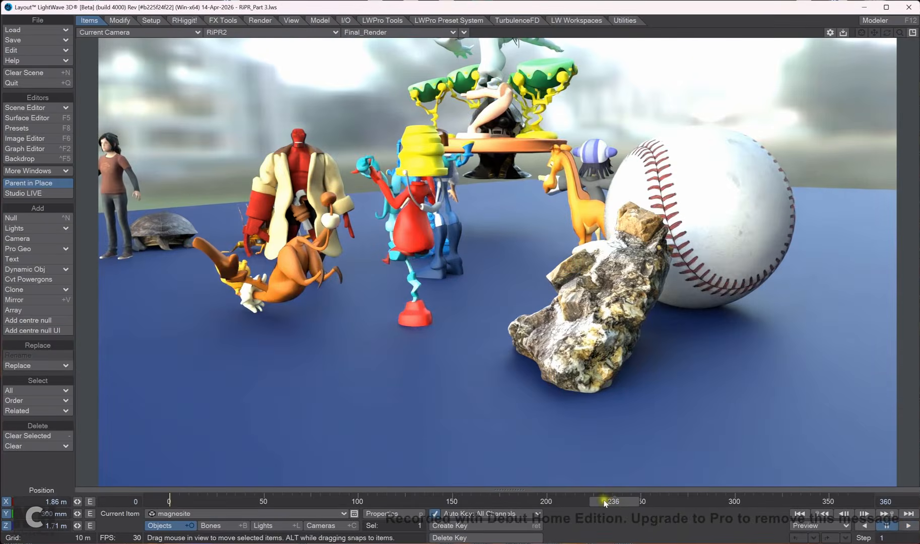
pyautogui.moveTo(604, 503); pyautogui.dragTo(612, 503)
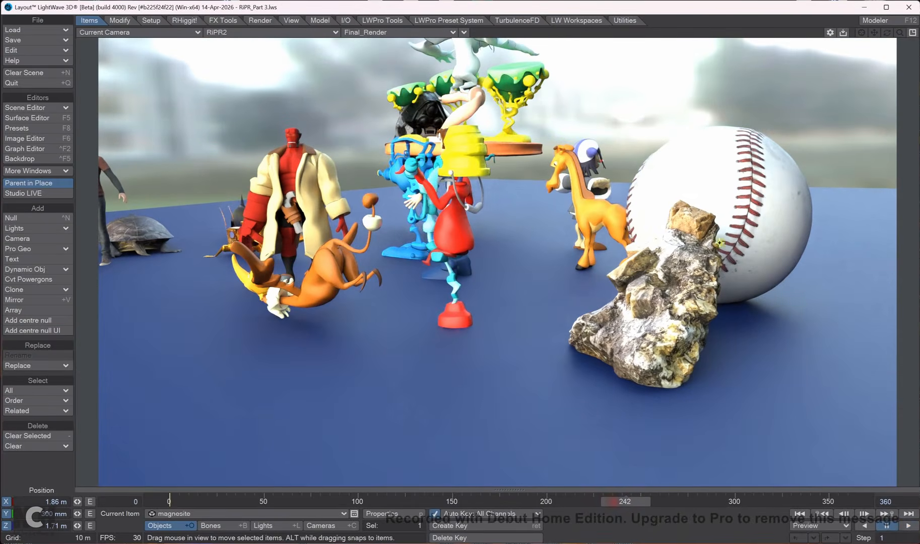
# Step: Examine the node graph of the first Principled BSDF surface in the Surface Editor list, and close the editor
pyautogui.click(35, 117)
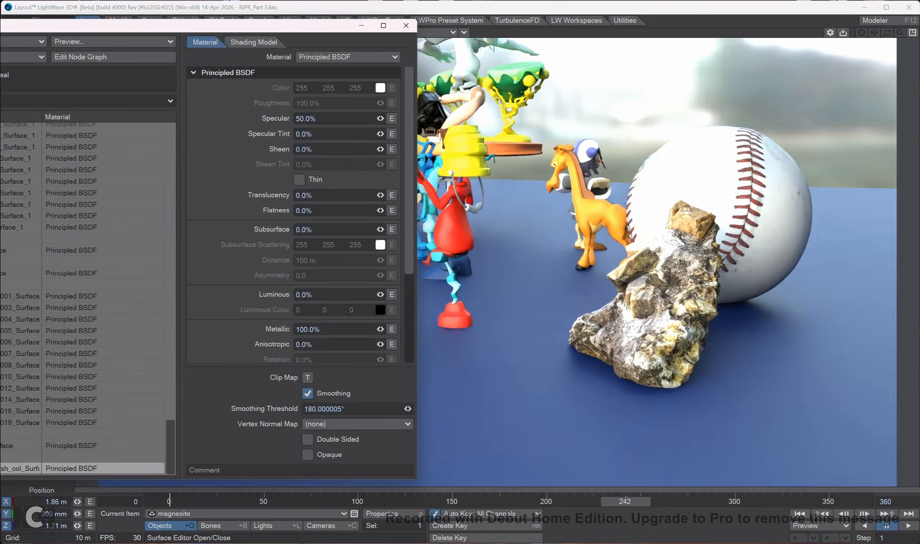
pyautogui.moveTo(180, 433); pyautogui.dragTo(171, 131)
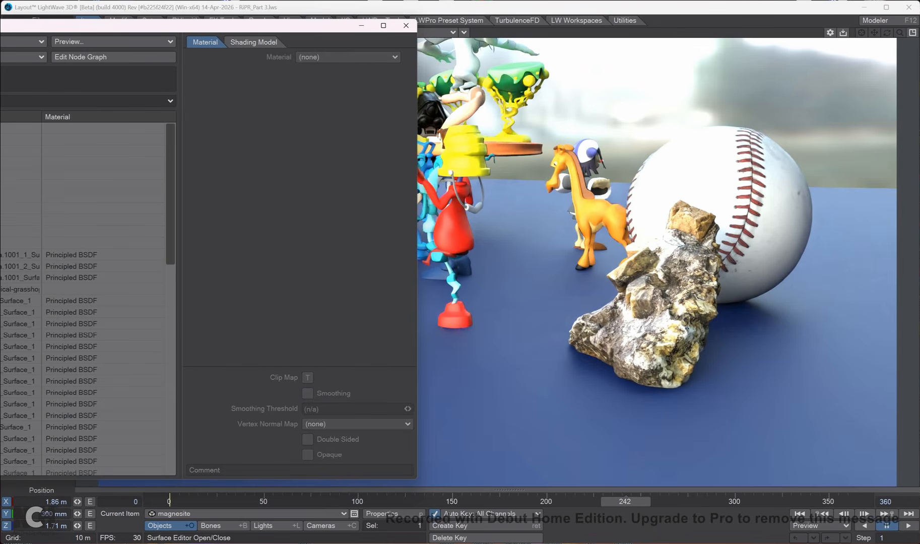
pyautogui.doubleClick(56, 255)
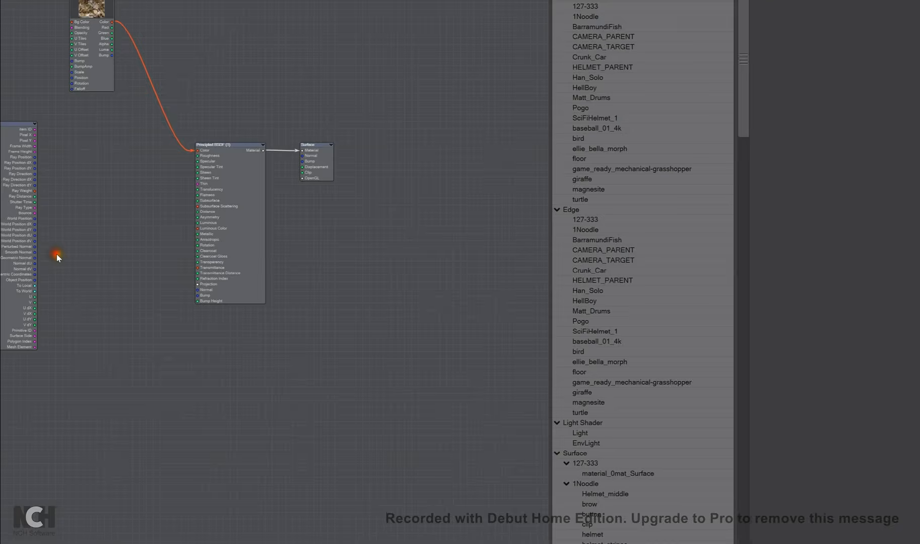
pyautogui.moveTo(91, 18); pyautogui.dragTo(101, 121)
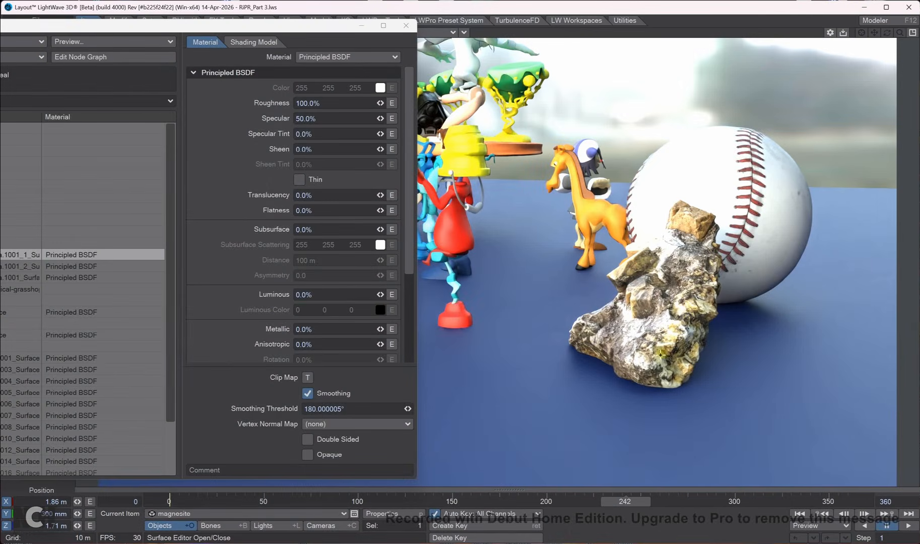
pyautogui.click(412, 25)
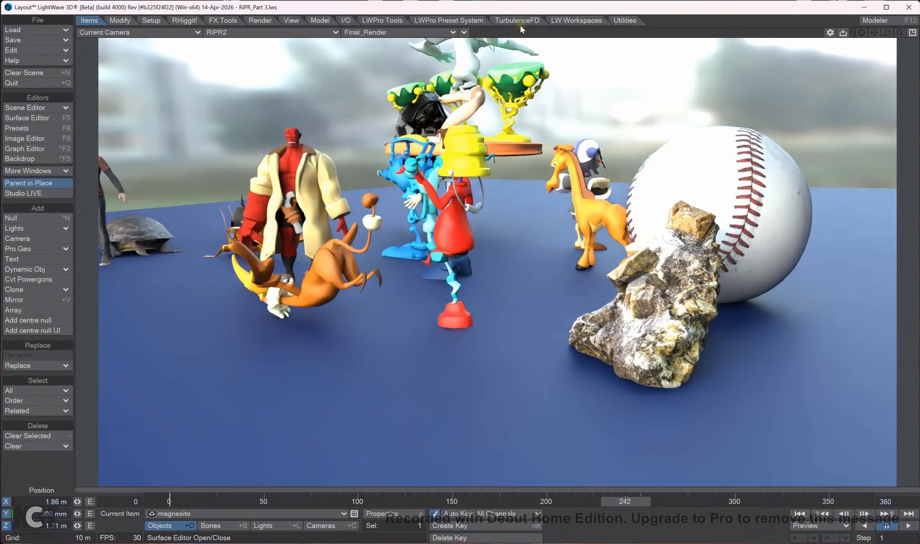
# Step: Scrub the animation to frame 252 and change the viewport layout from Single to Double Horizontal
pyautogui.moveTo(628, 496); pyautogui.dragTo(652, 501)
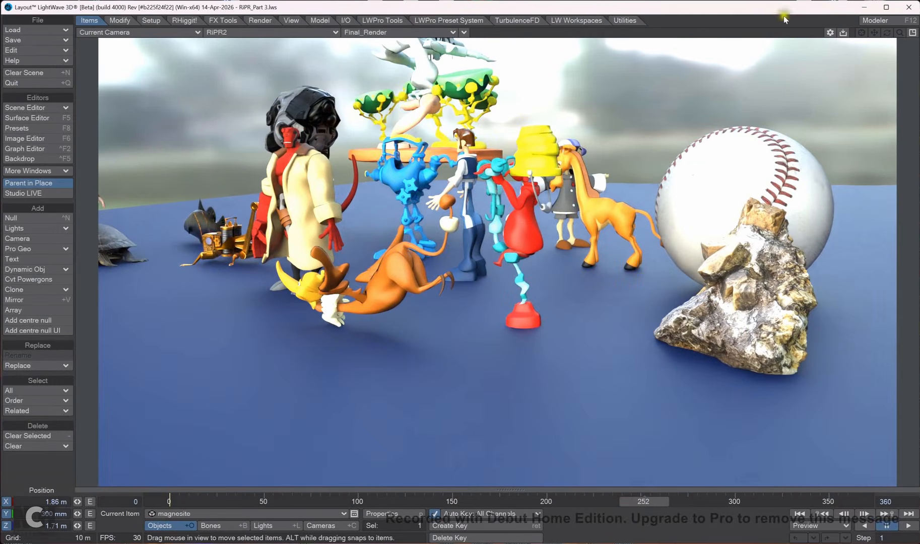
pyautogui.click(464, 31)
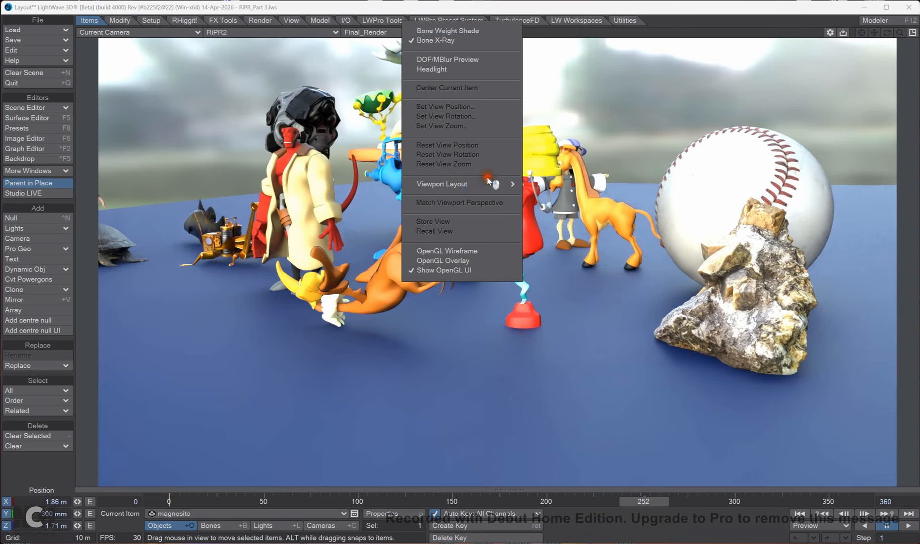
pyautogui.moveTo(492, 183)
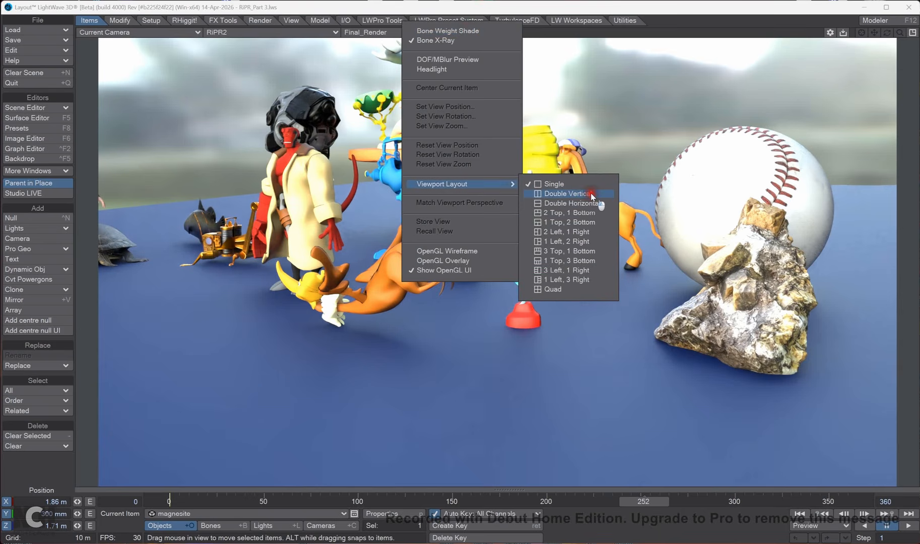
pyautogui.click(593, 203)
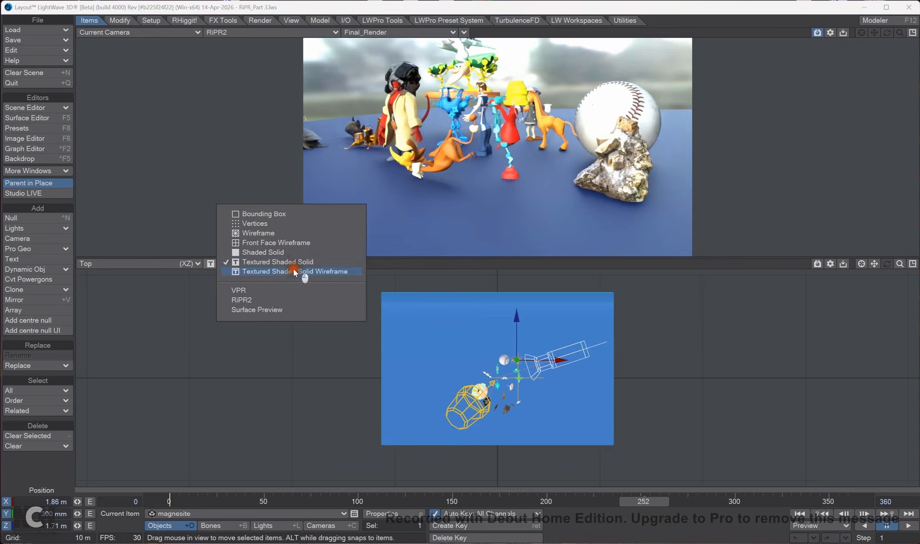
# Step: Change the Top view to Perspective, set its shading mode to RiPR2 and frame the group of models
pyautogui.moveTo(276, 230)
pyautogui.mouseDown()
pyautogui.moveTo(260, 299)
pyautogui.moveTo(262, 286)
pyautogui.moveTo(295, 272)
pyautogui.moveTo(326, 152)
pyautogui.mouseUp()
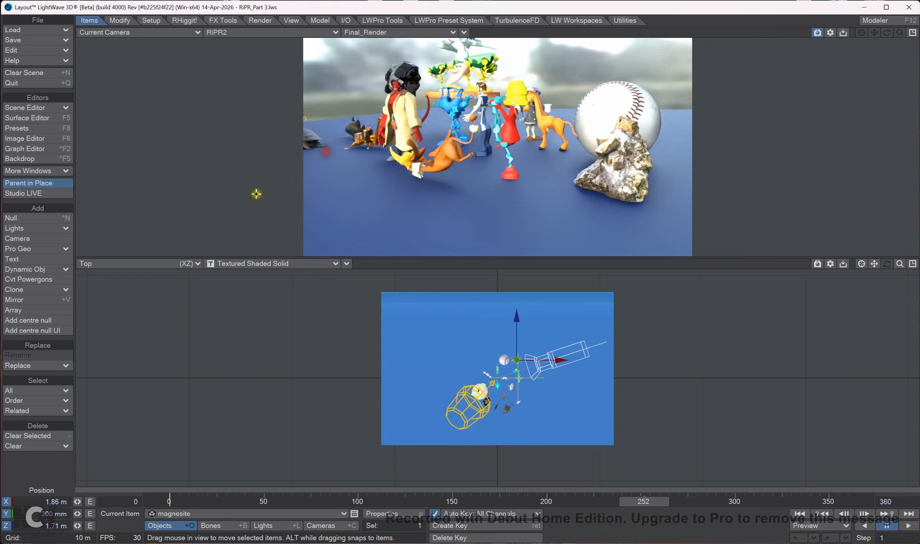
pyautogui.click(185, 261)
pyautogui.click(192, 318)
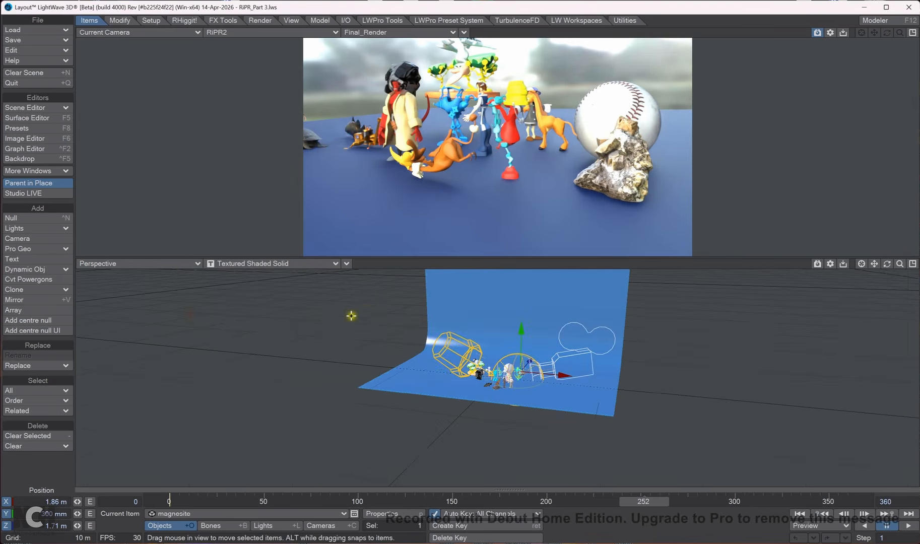
pyautogui.click(302, 264)
pyautogui.click(295, 303)
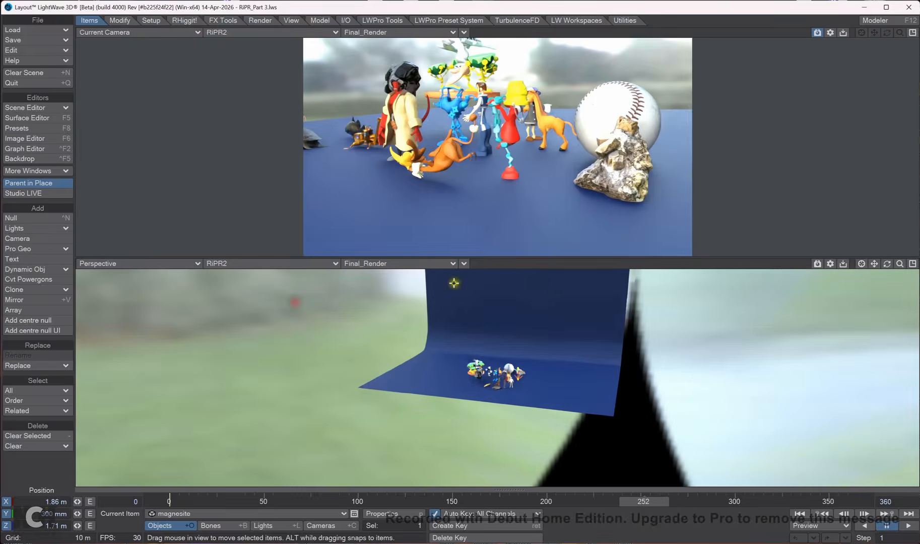
pyautogui.moveTo(908, 268); pyautogui.dragTo(887, 280)
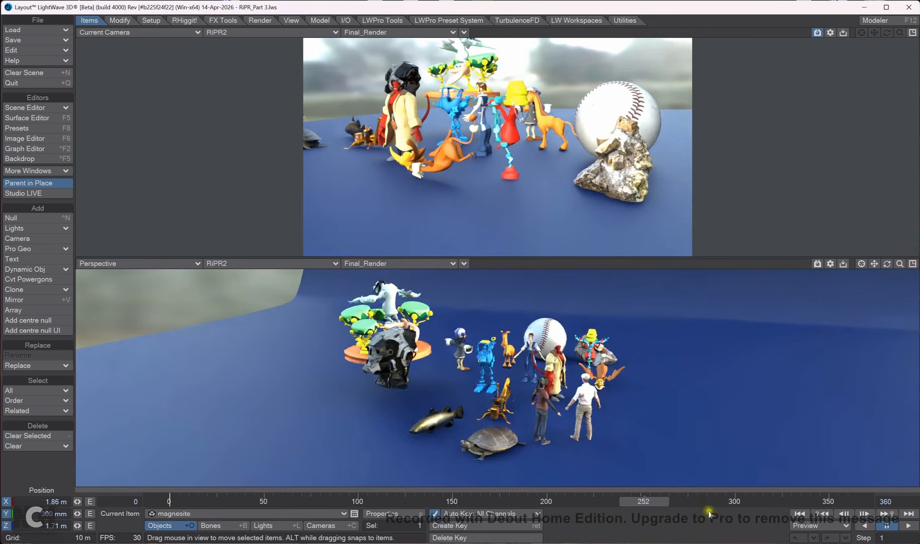
# Step: Scrub and play the animation to compare the Current Camera and Perspective RiPR2 views, ending at frame 100
pyautogui.moveTo(662, 500); pyautogui.dragTo(206, 501)
pyautogui.moveTo(397, 503); pyautogui.dragTo(675, 505)
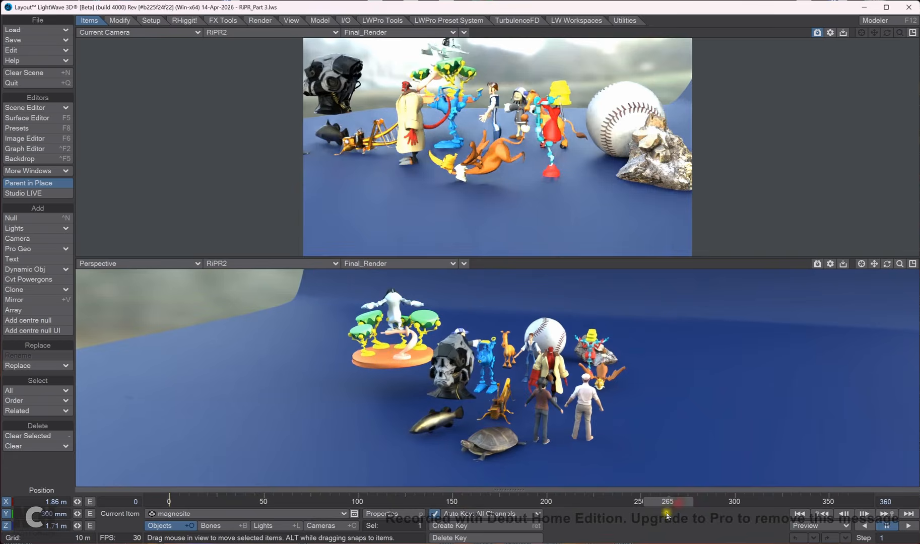
pyautogui.click(908, 526)
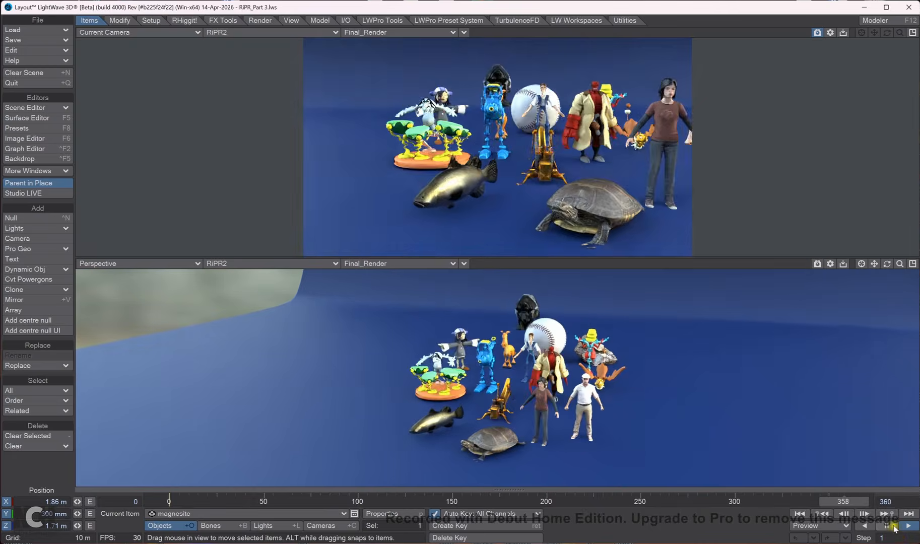
pyautogui.moveTo(781, 500); pyautogui.dragTo(754, 495)
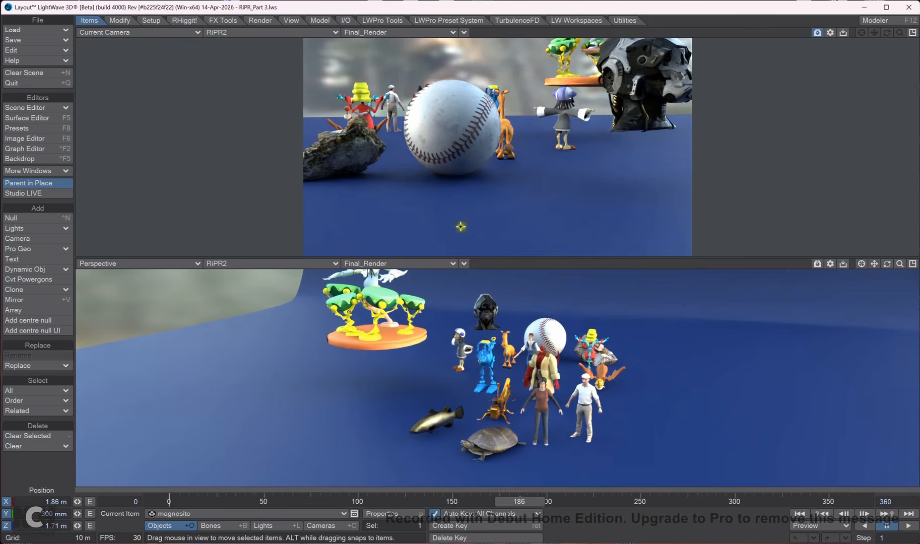
pyautogui.click(358, 501)
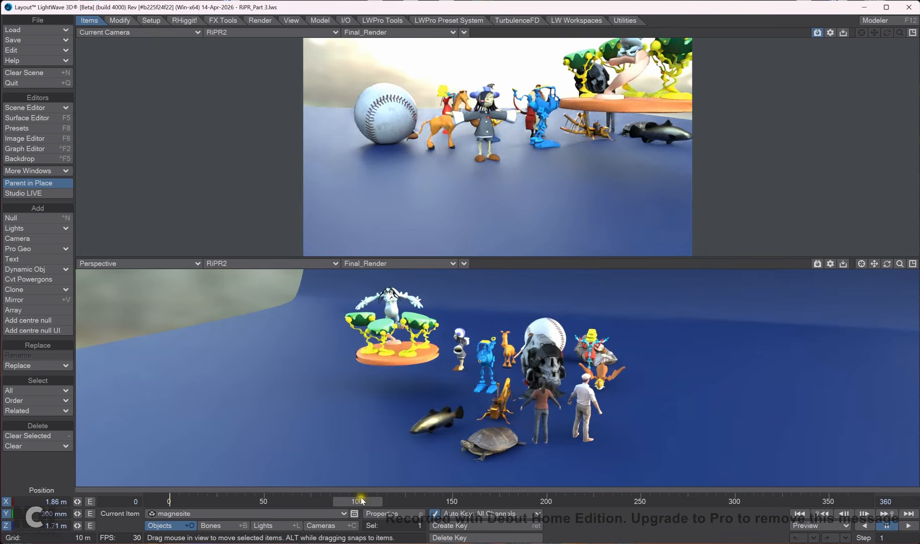